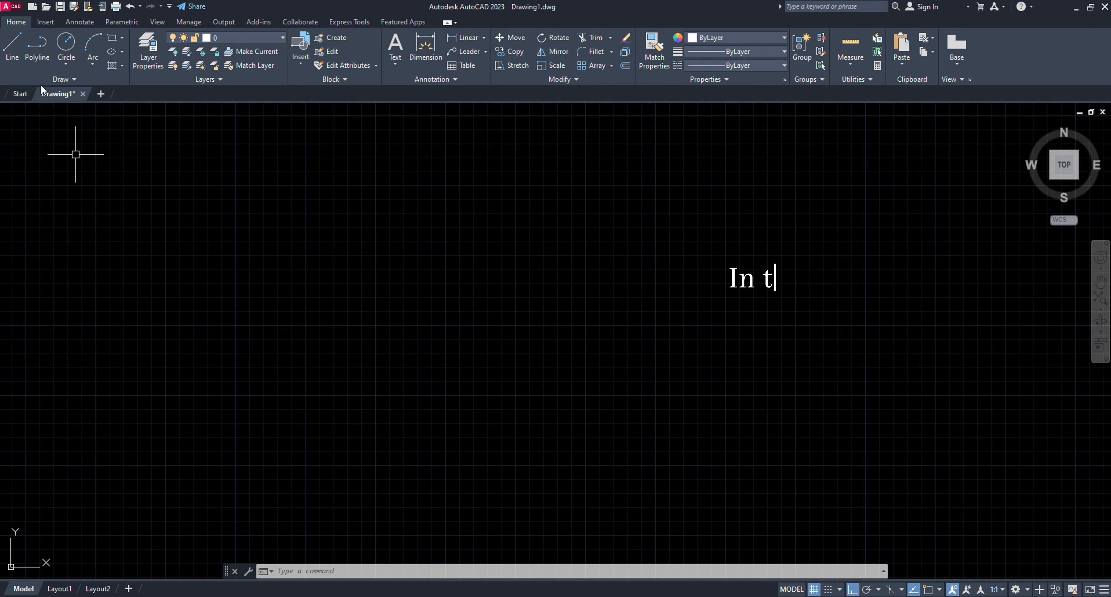
{"action": "type", "text": "l"}
{"action": "key", "text": "Return"}
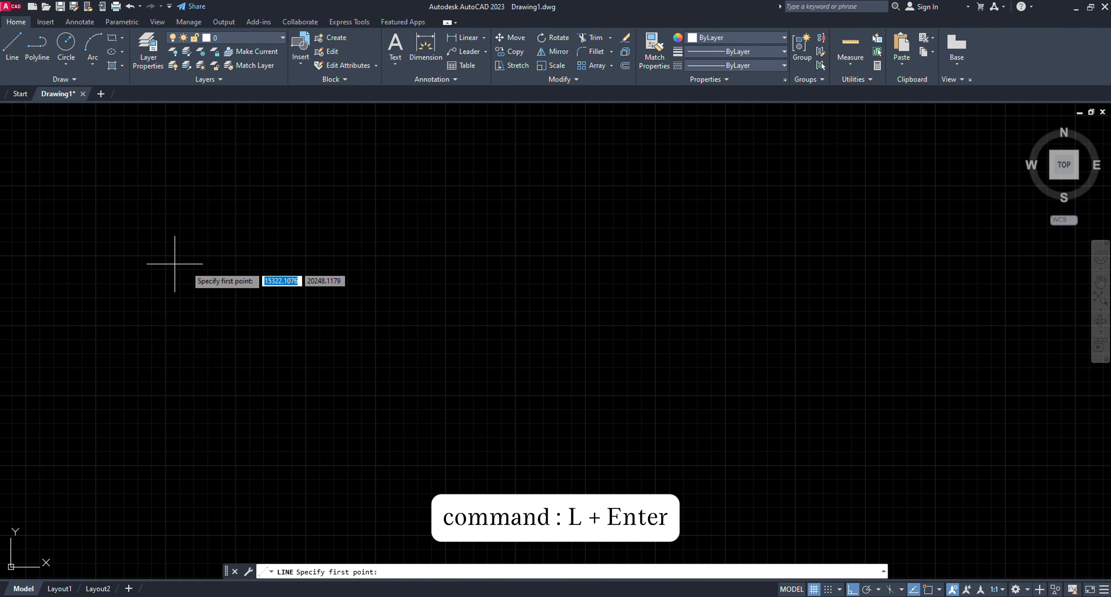
{"action": "key", "text": "Escape"}
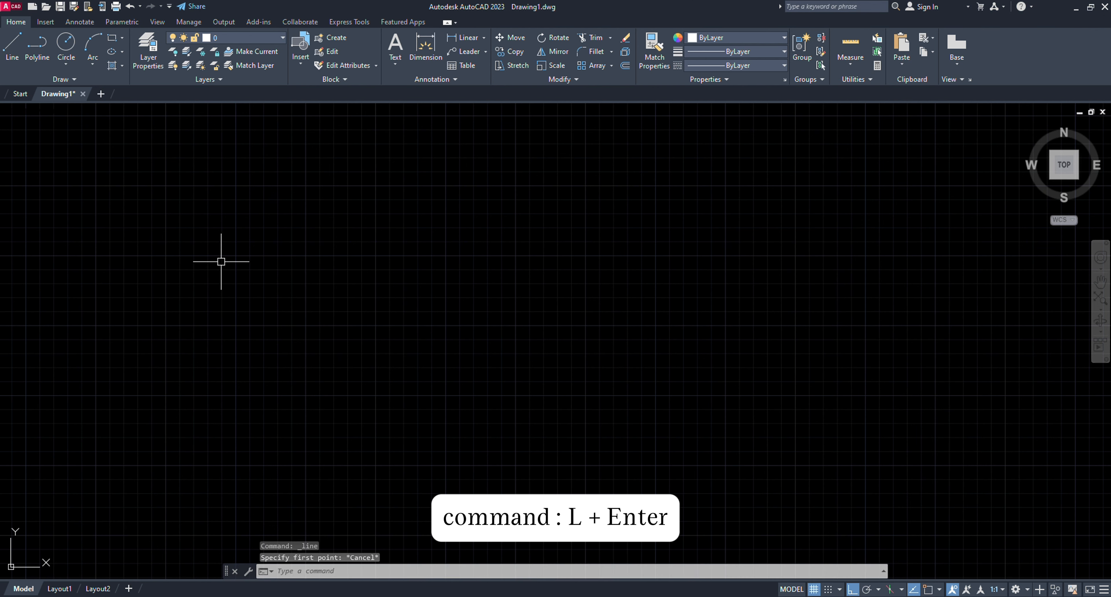
Step: Draw a horizontal line with a length of 500, running rightward from a freely picked start point
{"action": "type", "text": "L"}
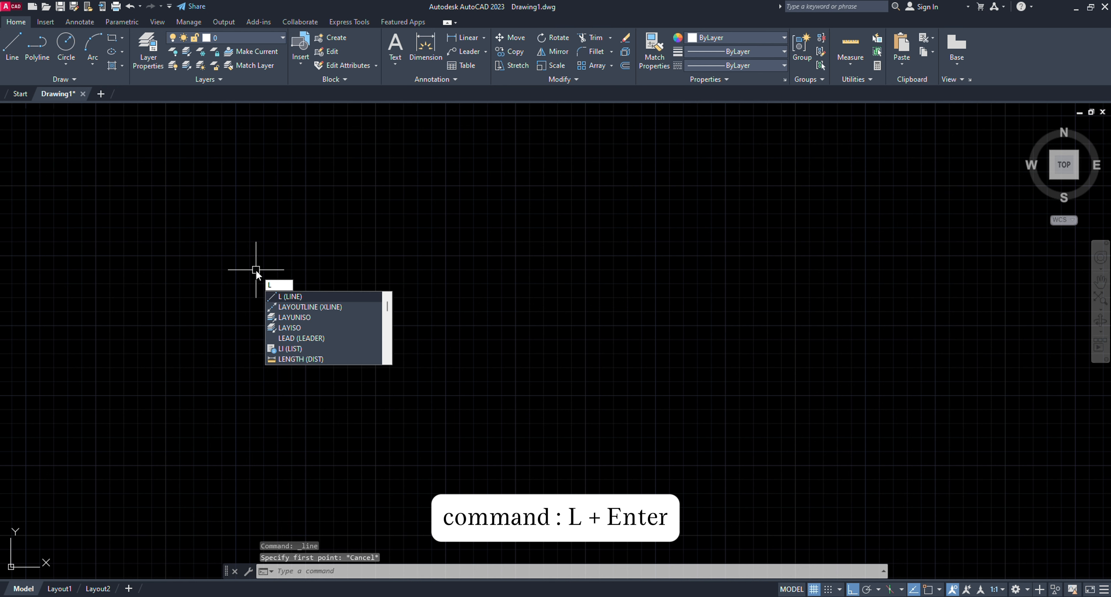
{"action": "key", "text": "Return"}
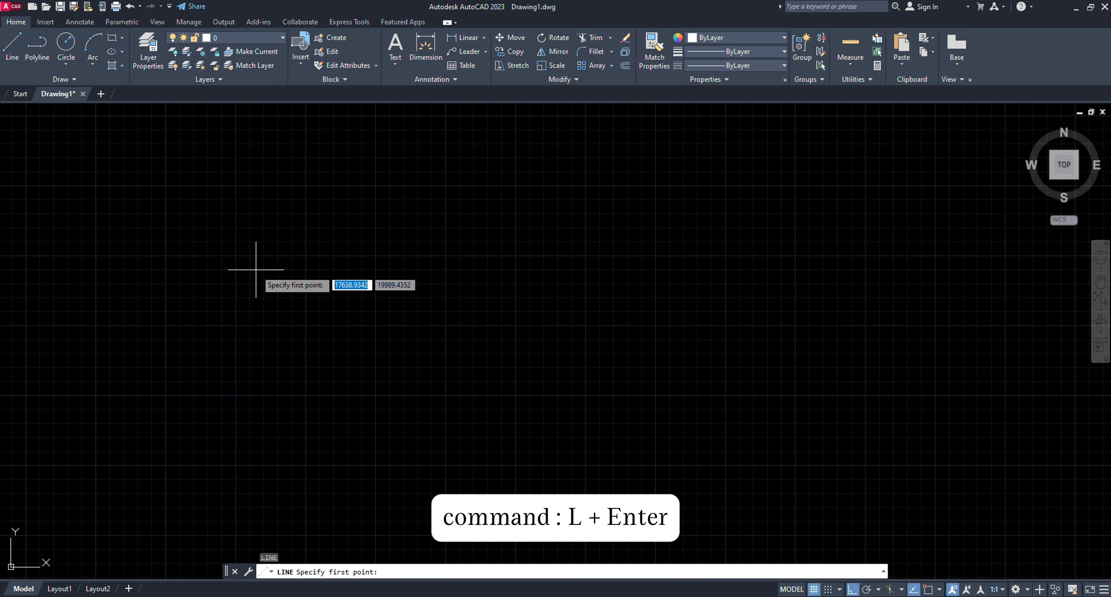
{"action": "left_click", "coordinate": [308, 256]}
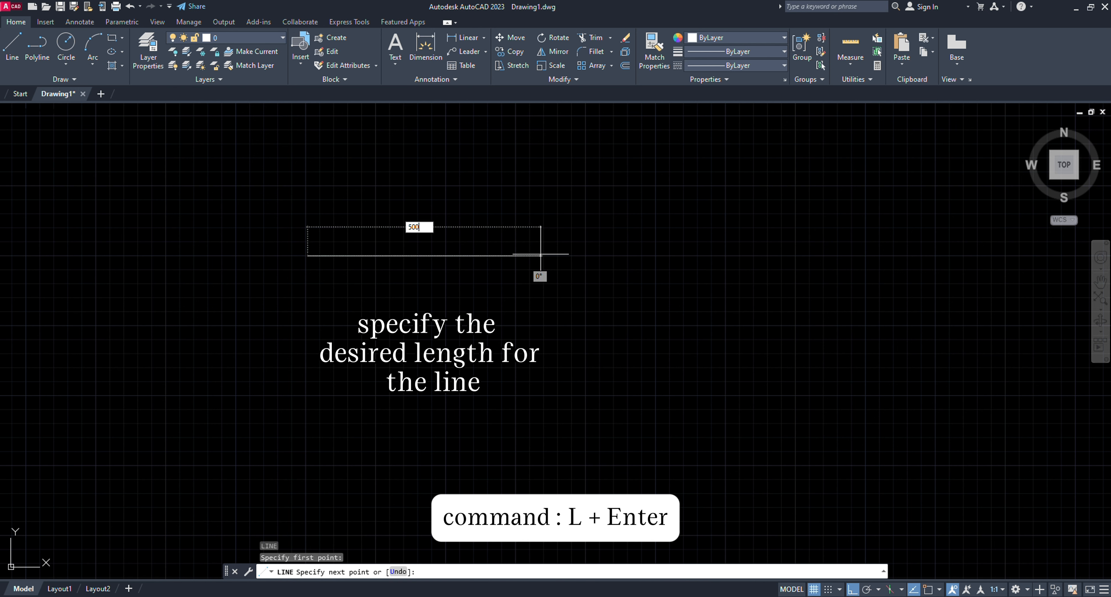
{"action": "key", "text": "Return"}
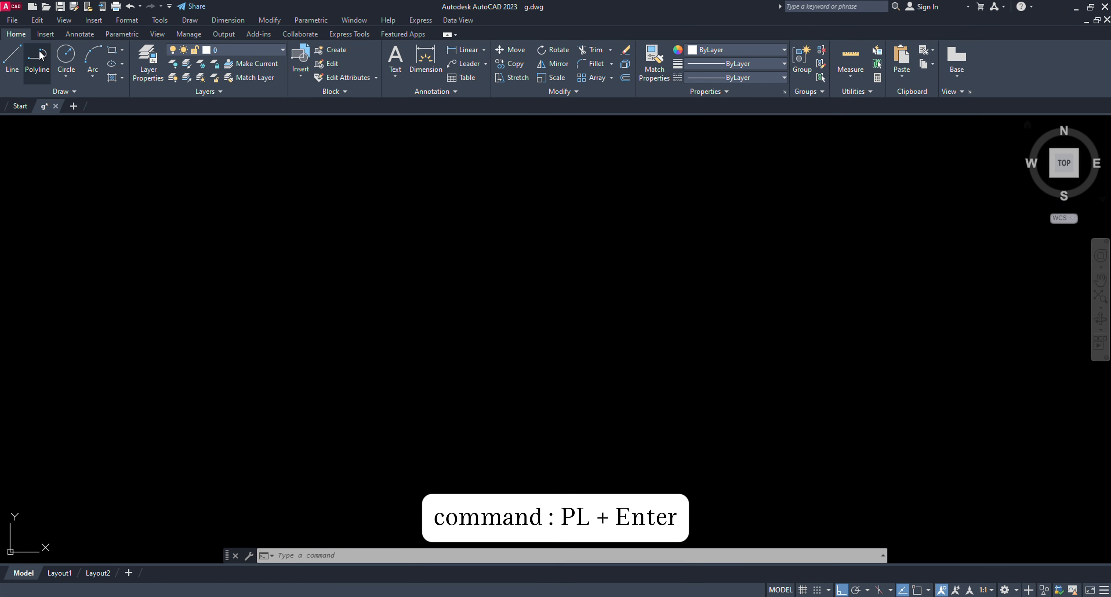
Step: Draw a stepped polyline freehand with four orthogonal segments running right, down, right and up
{"action": "left_click", "coordinate": [40, 54]}
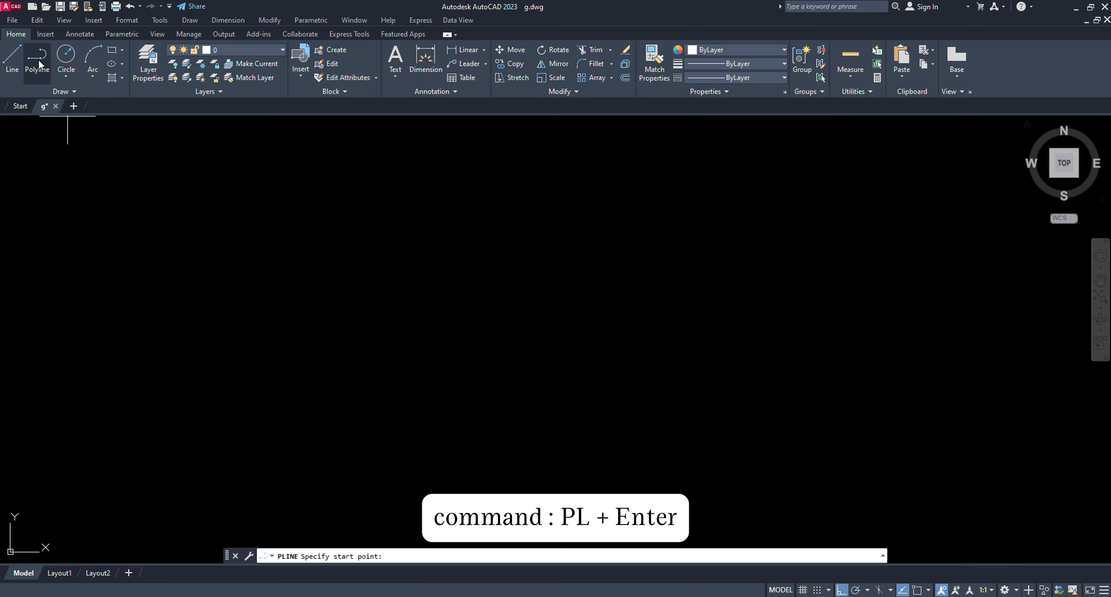
{"action": "left_click", "coordinate": [124, 255]}
{"action": "left_click", "coordinate": [348, 256]}
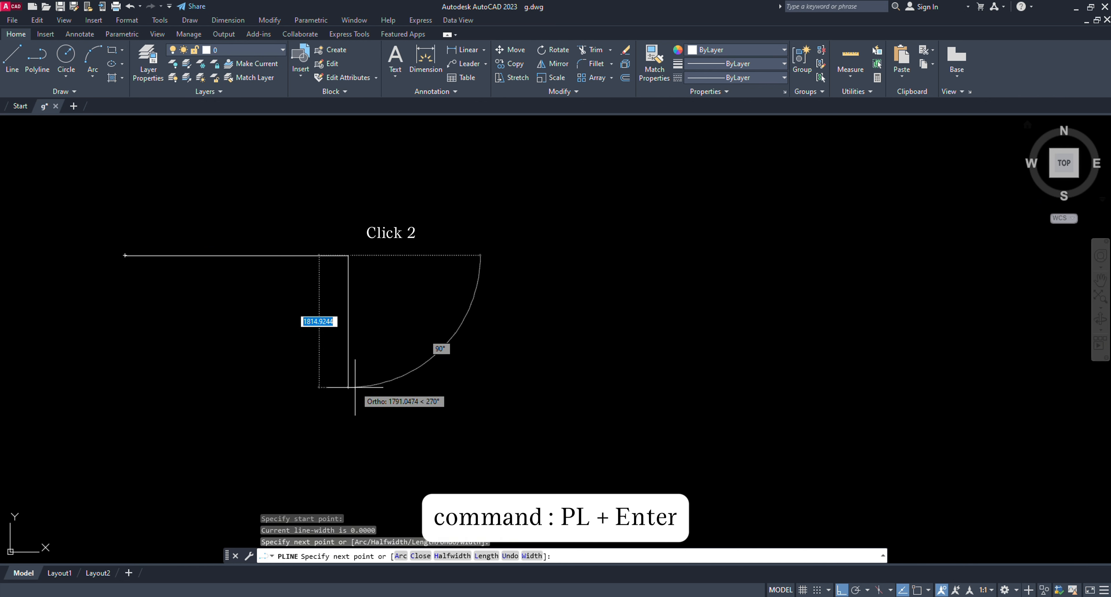
{"action": "left_click", "coordinate": [348, 388]}
{"action": "left_click", "coordinate": [577, 387]}
{"action": "left_click", "coordinate": [576, 248]}
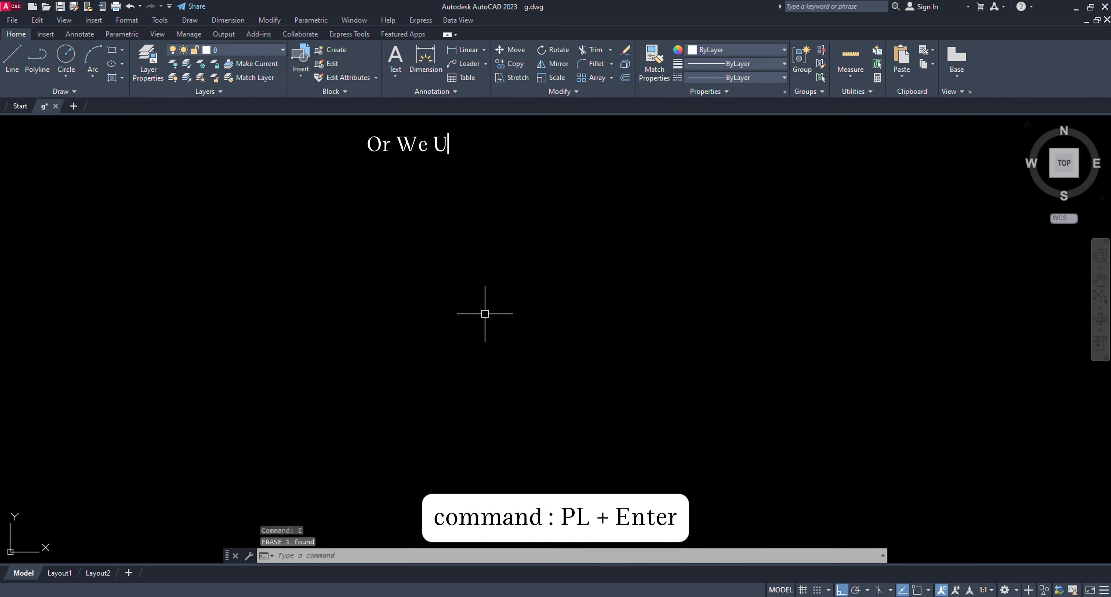
Step: Draw a stepped polyline of five 2000-unit segments running right, down, right, up and right, and select it
{"action": "type", "text": "pl"}
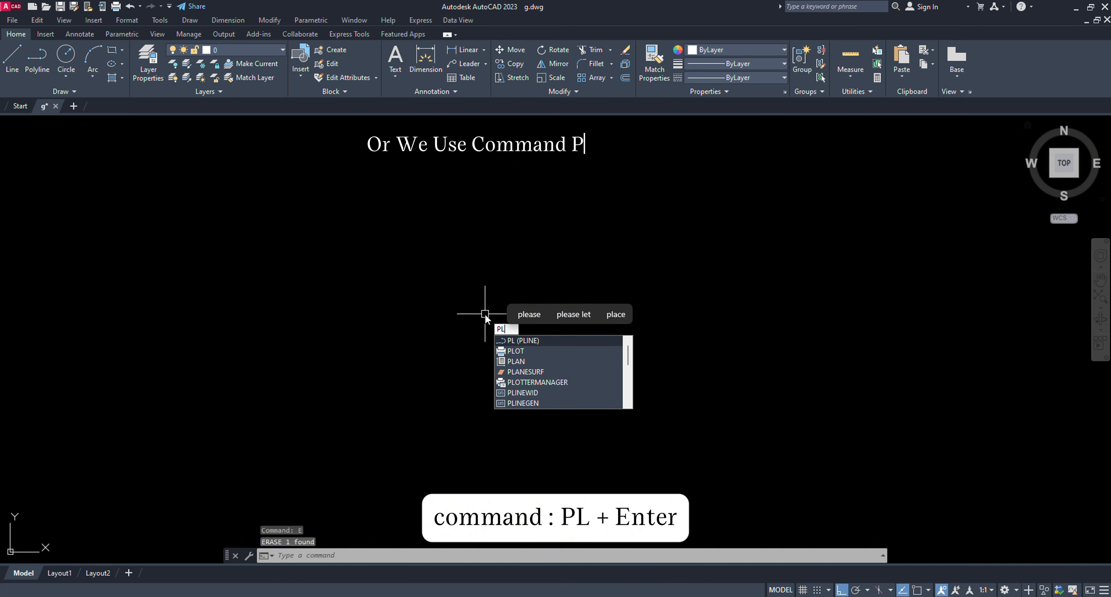
{"action": "key", "text": "Return"}
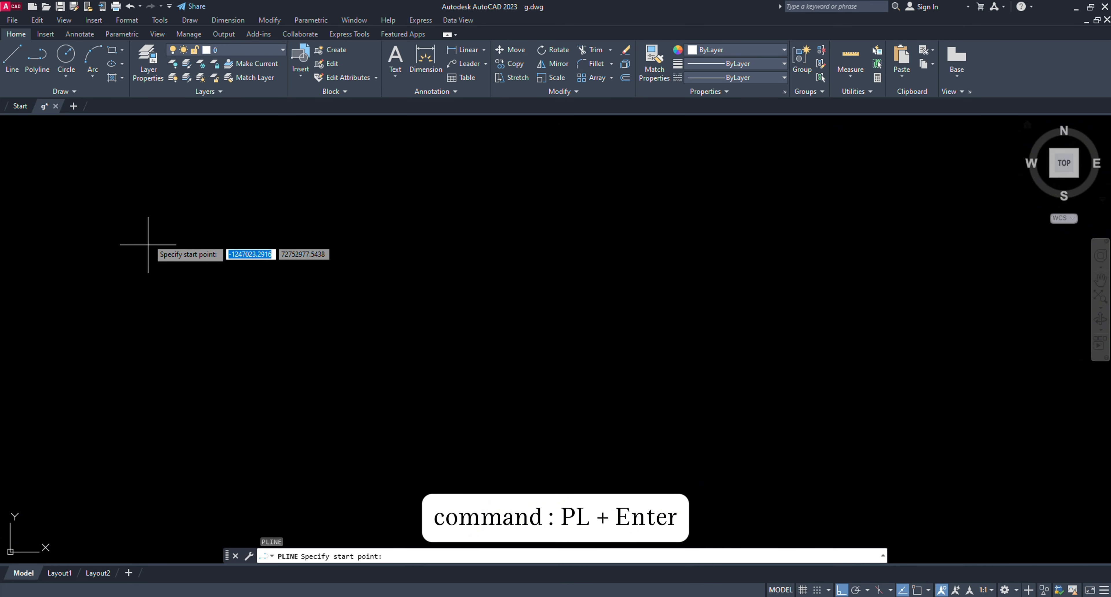
{"action": "left_click", "coordinate": [146, 229]}
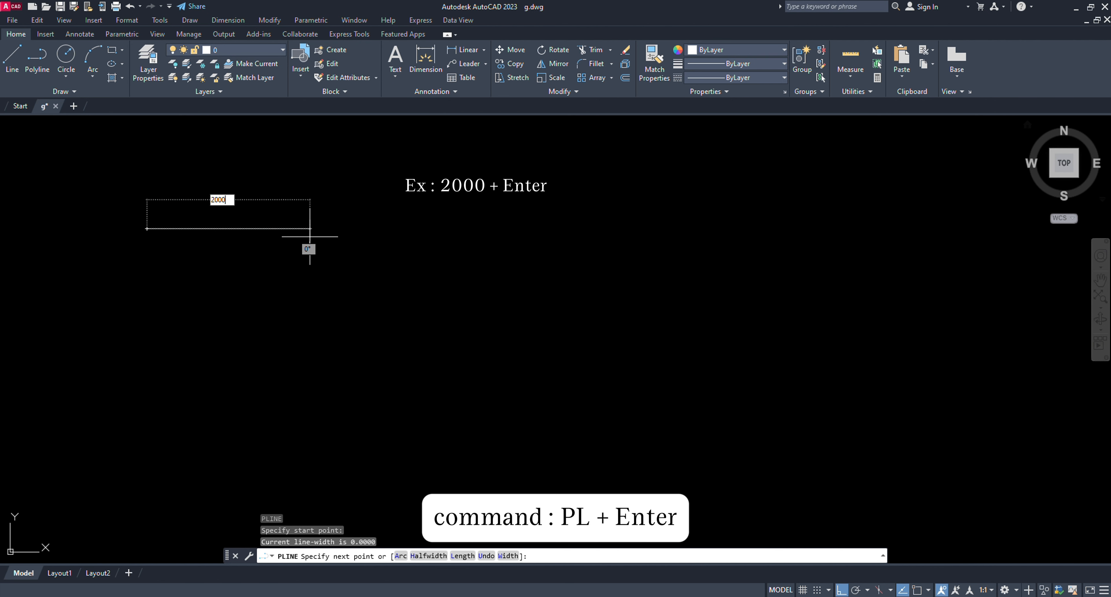
{"action": "key", "text": "Return"}
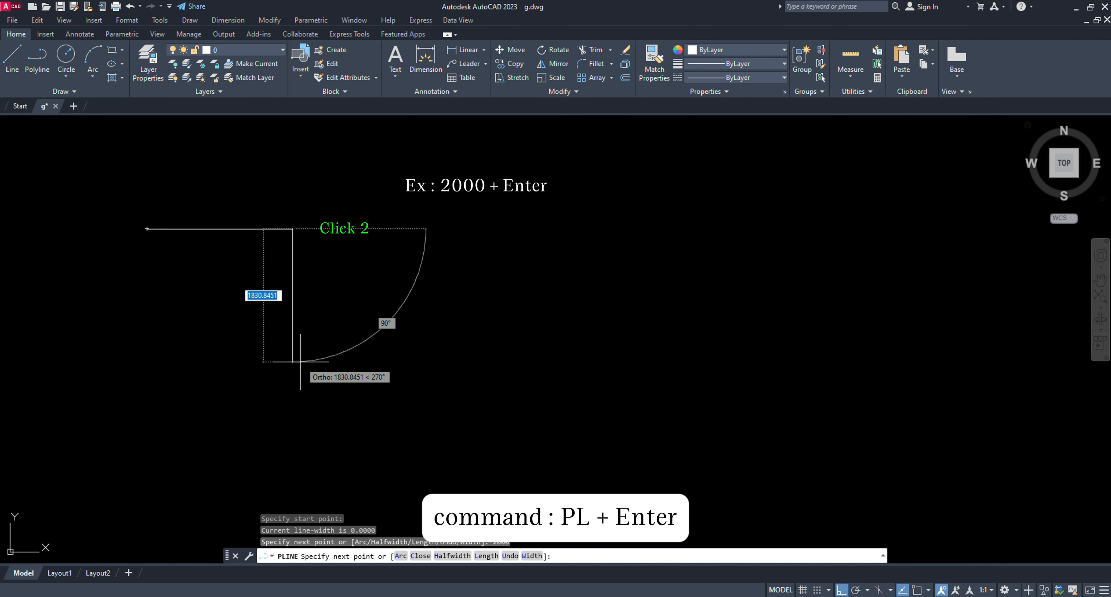
{"action": "type", "text": "2000"}
{"action": "key", "text": "Return"}
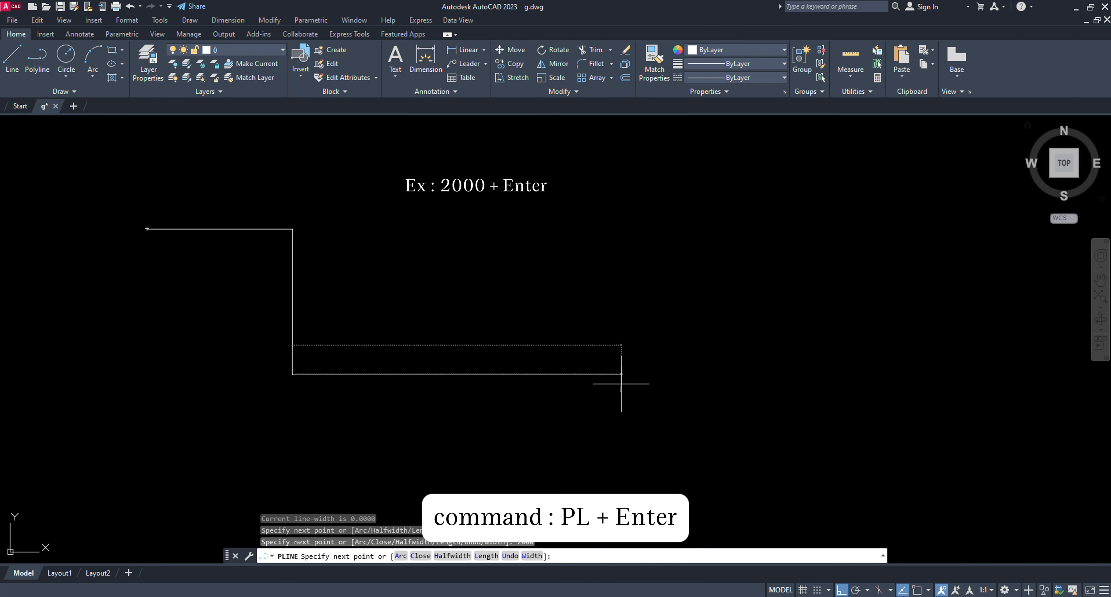
{"action": "type", "text": "2000"}
{"action": "key", "text": "Return"}
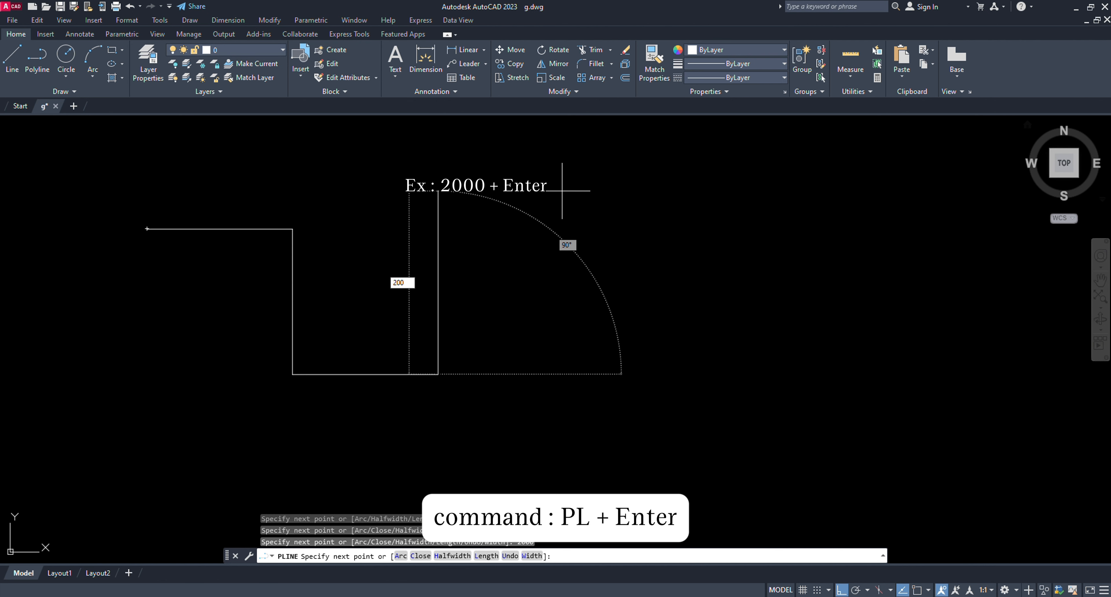
{"action": "key", "text": "Return"}
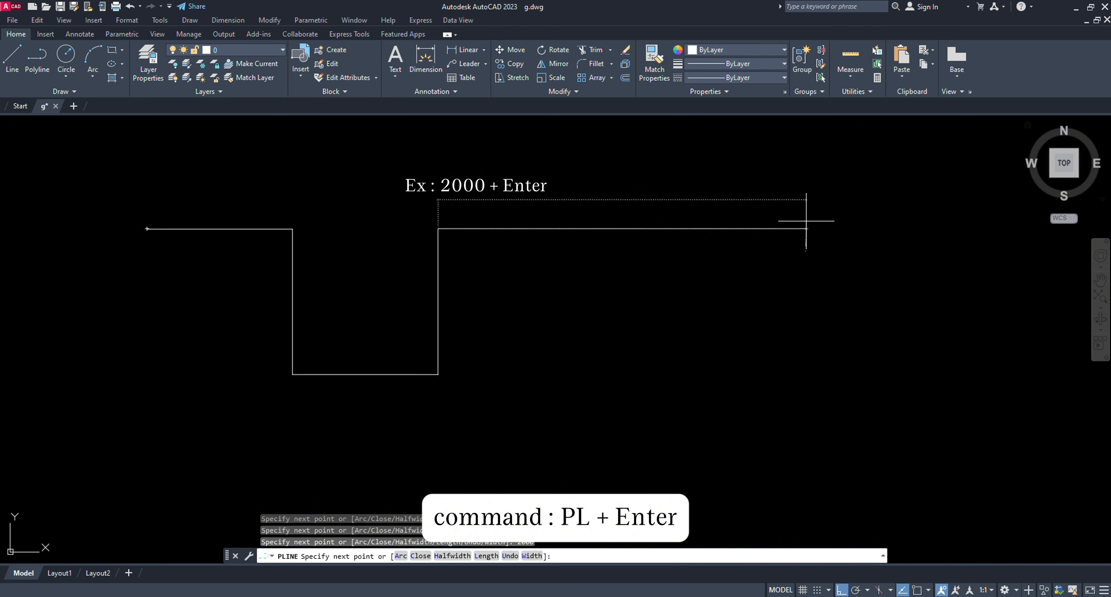
{"action": "type", "text": "2000"}
{"action": "key", "text": "Return"}
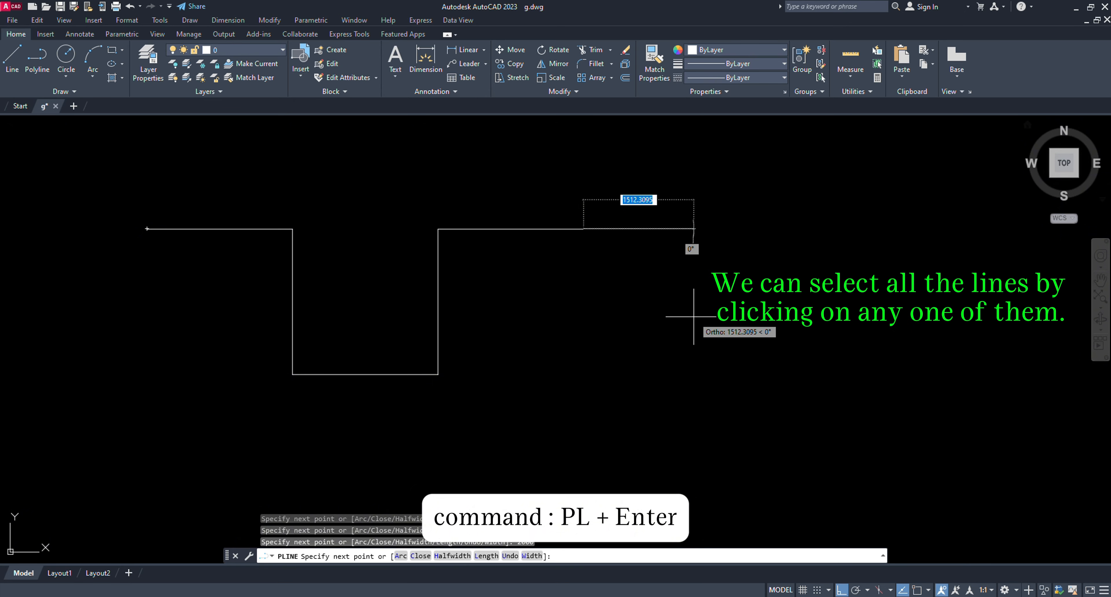
{"action": "key", "text": "Escape"}
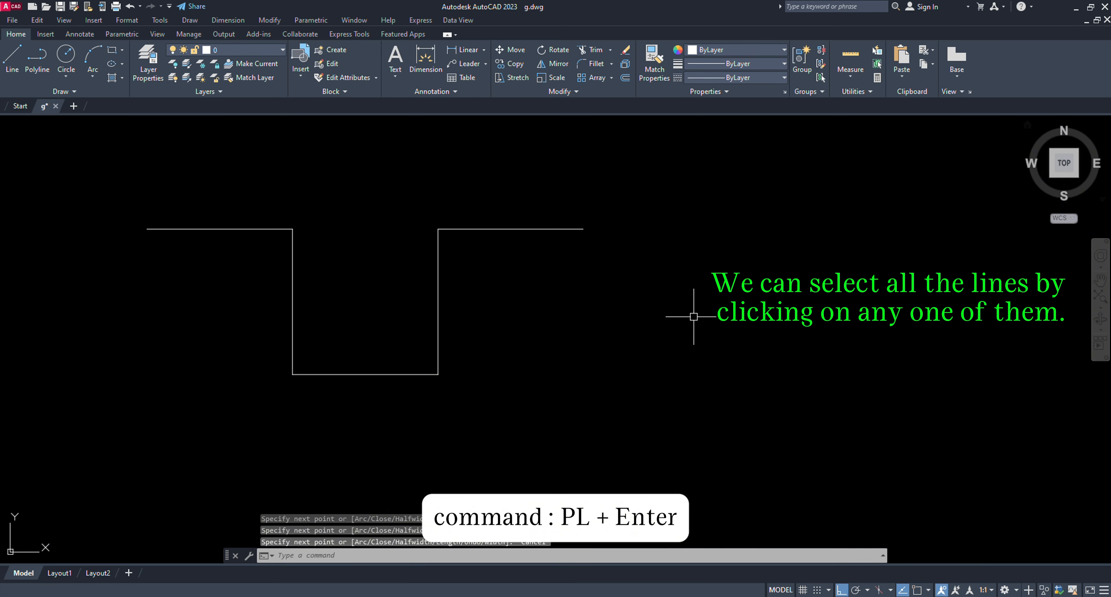
{"action": "left_click", "coordinate": [438, 266]}
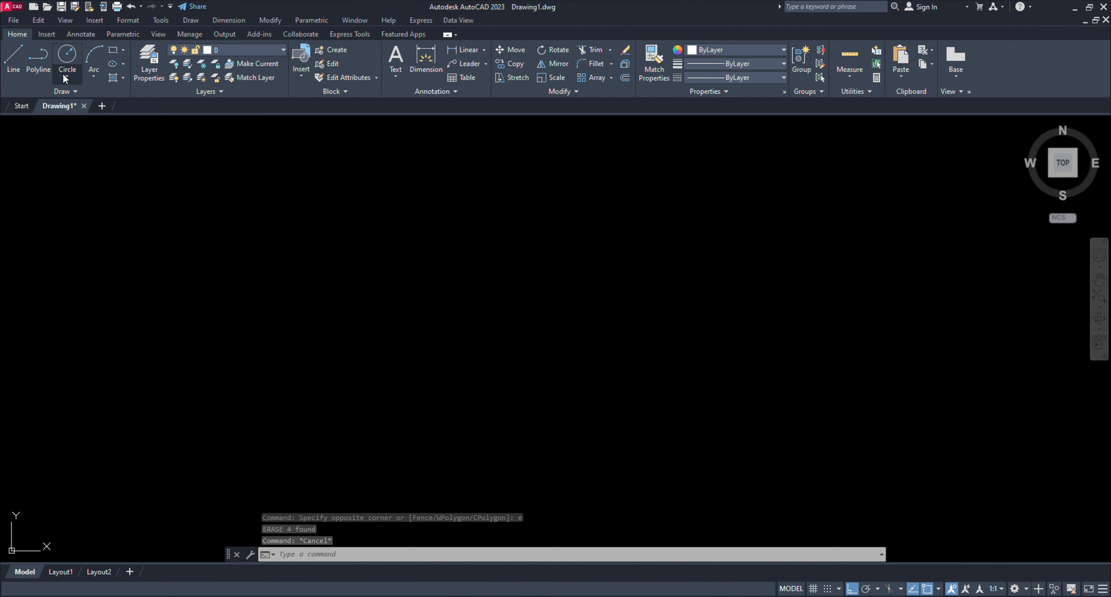
Step: Draw a circle with a radius of 500 around a freely picked center point
{"action": "left_click", "coordinate": [67, 74]}
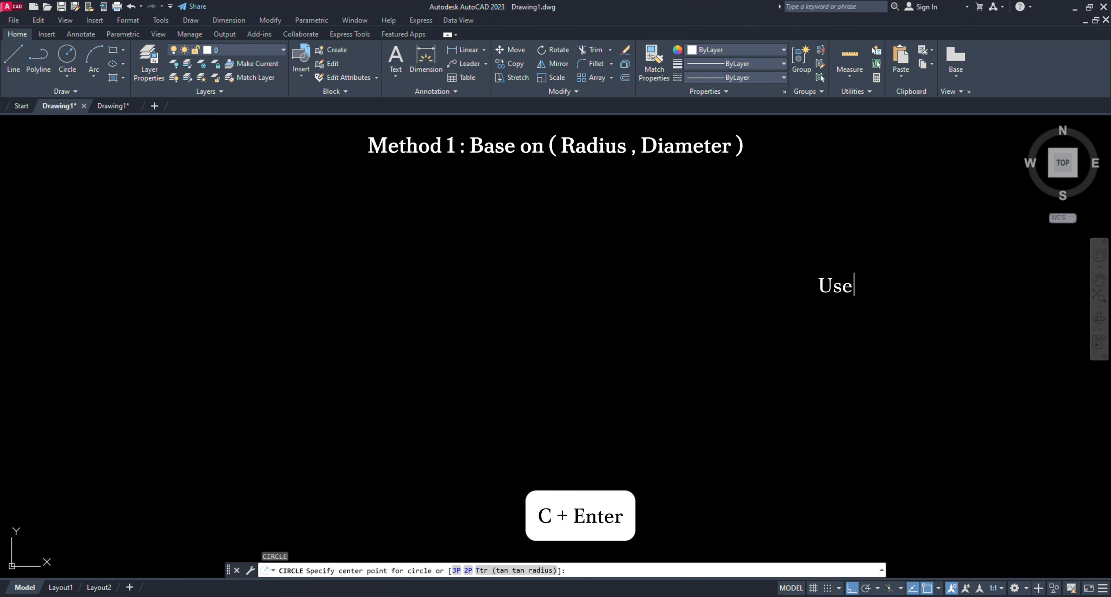
{"action": "left_click", "coordinate": [331, 333]}
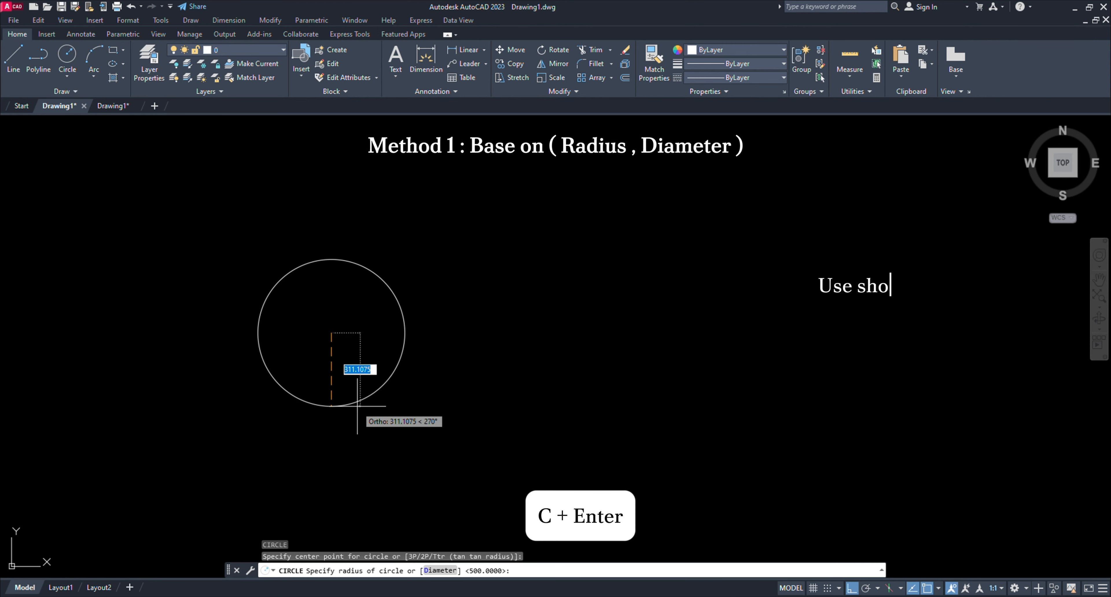
{"action": "type", "text": "5"}
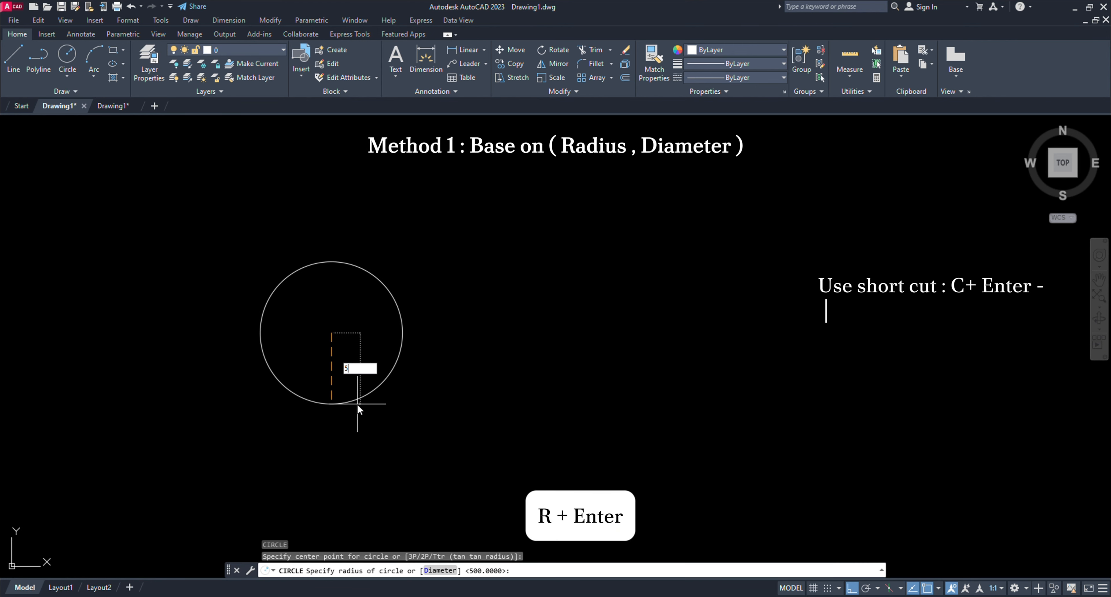
{"action": "key", "text": "Return"}
{"action": "key", "text": "Escape"}
{"action": "key", "text": "Escape"}
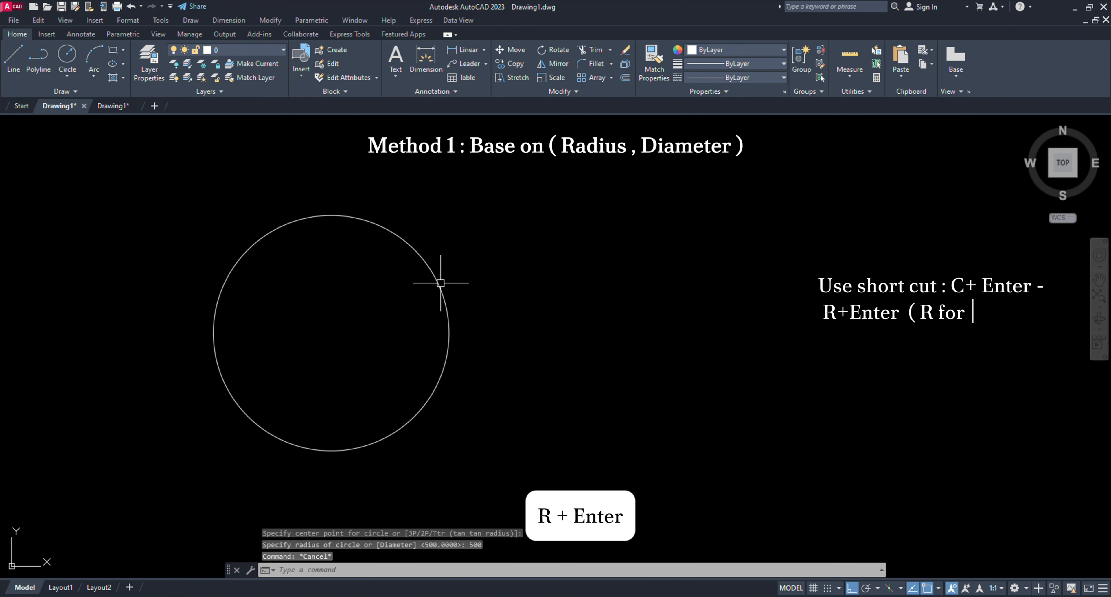
Step: Dimension the circle's full width and its center-to-edge radius, with both dimension lines above the circle
{"action": "type", "text": "dim"}
{"action": "key", "text": "Return"}
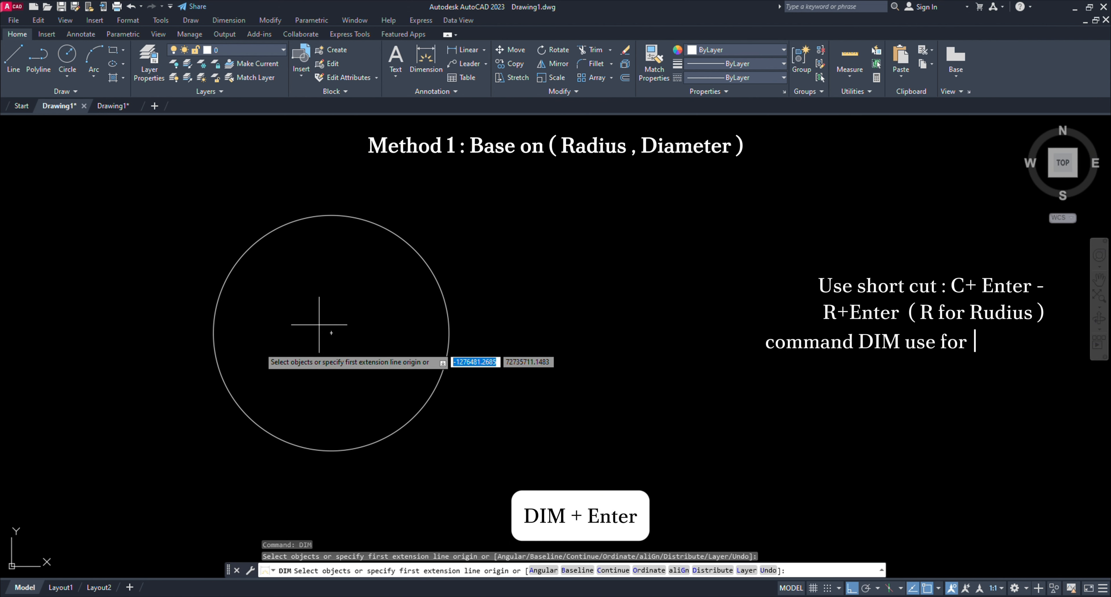
{"action": "left_click", "coordinate": [213, 333]}
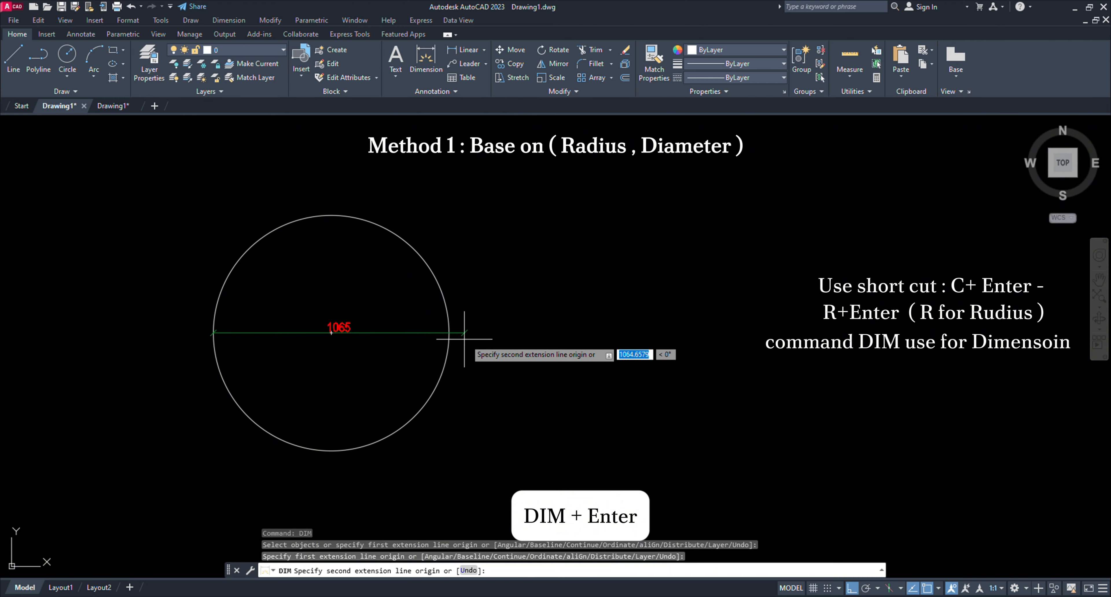
{"action": "left_click", "coordinate": [449, 328]}
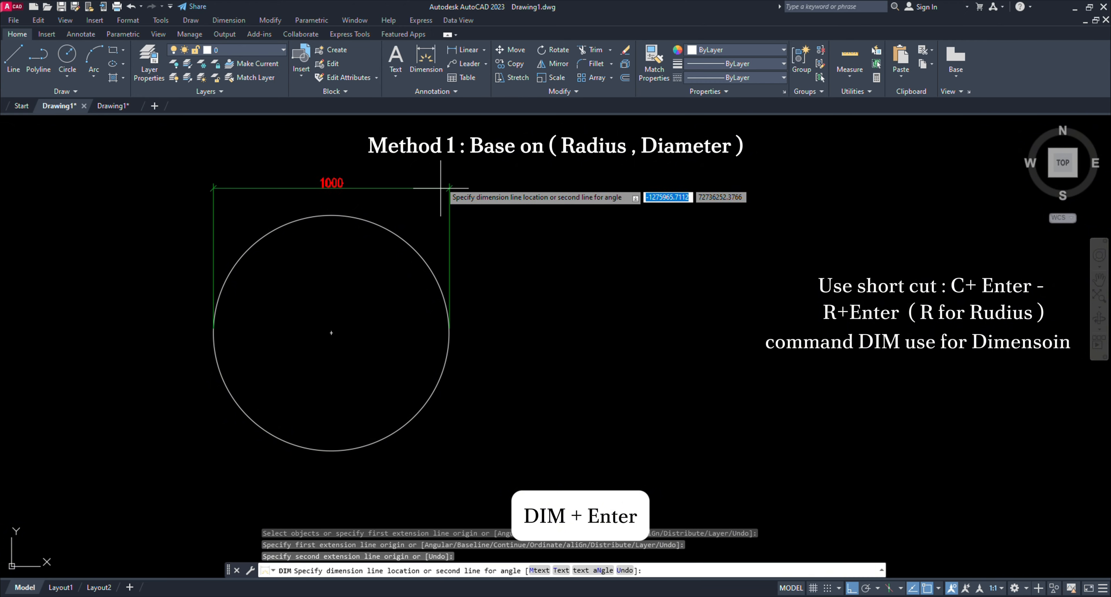
{"action": "left_click", "coordinate": [448, 175]}
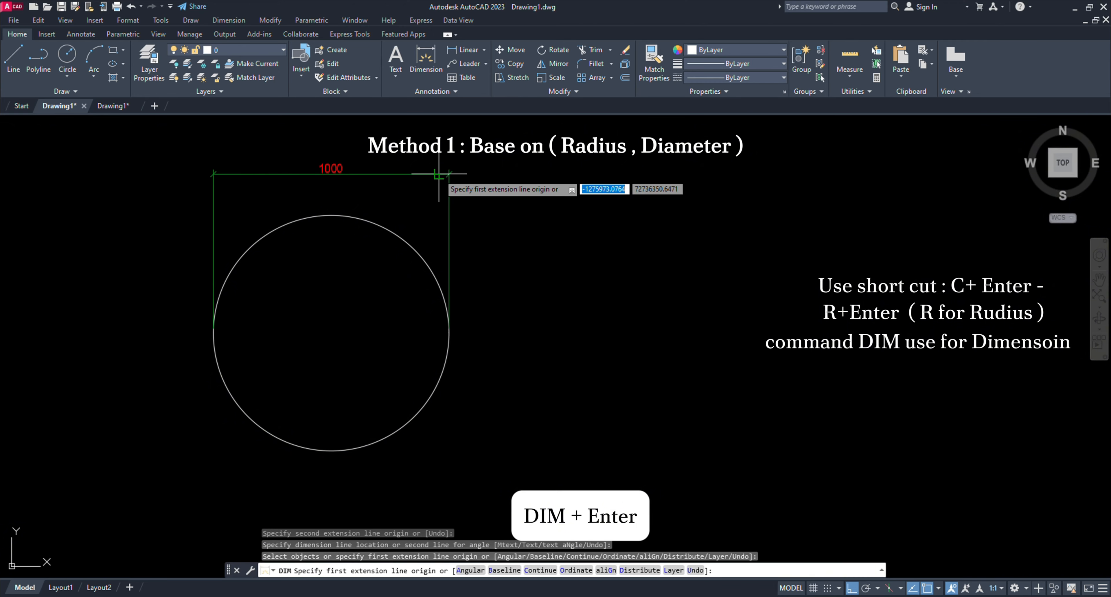
{"action": "left_click", "coordinate": [331, 333]}
{"action": "left_click", "coordinate": [449, 333]}
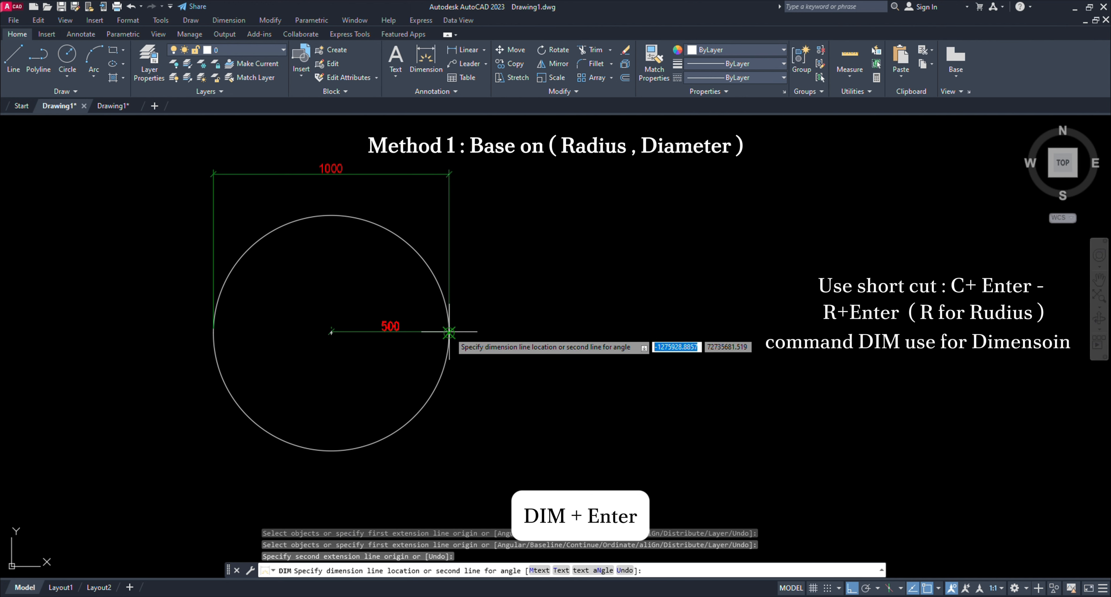
Step: Draw a second circle to the right of the first, using the Diameter option with a value of 1000
{"action": "left_click", "coordinate": [659, 334]}
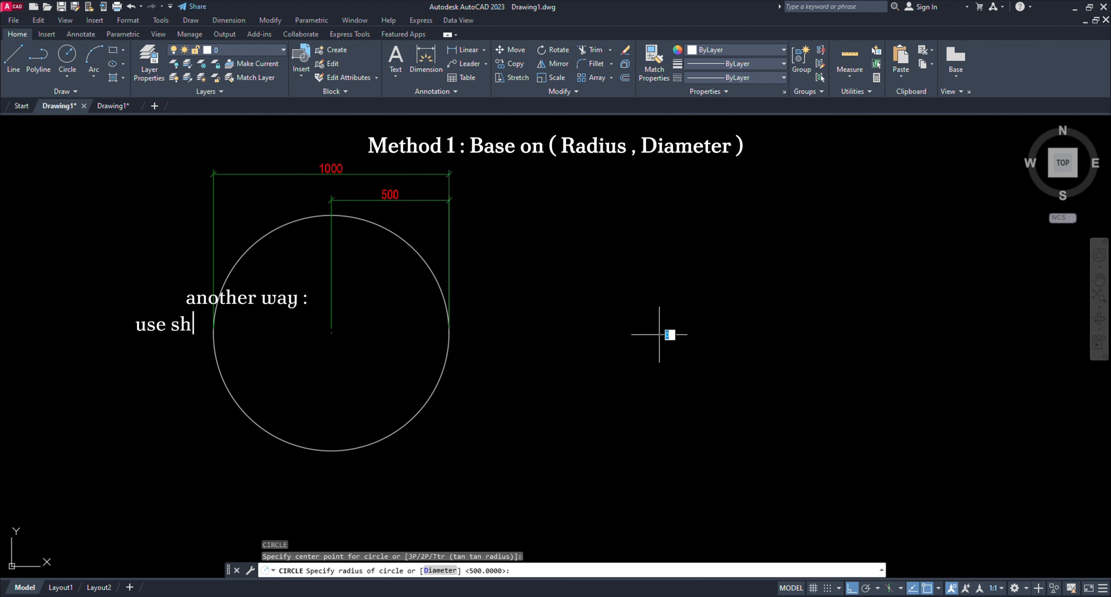
{"action": "type", "text": "d"}
{"action": "key", "text": "Return"}
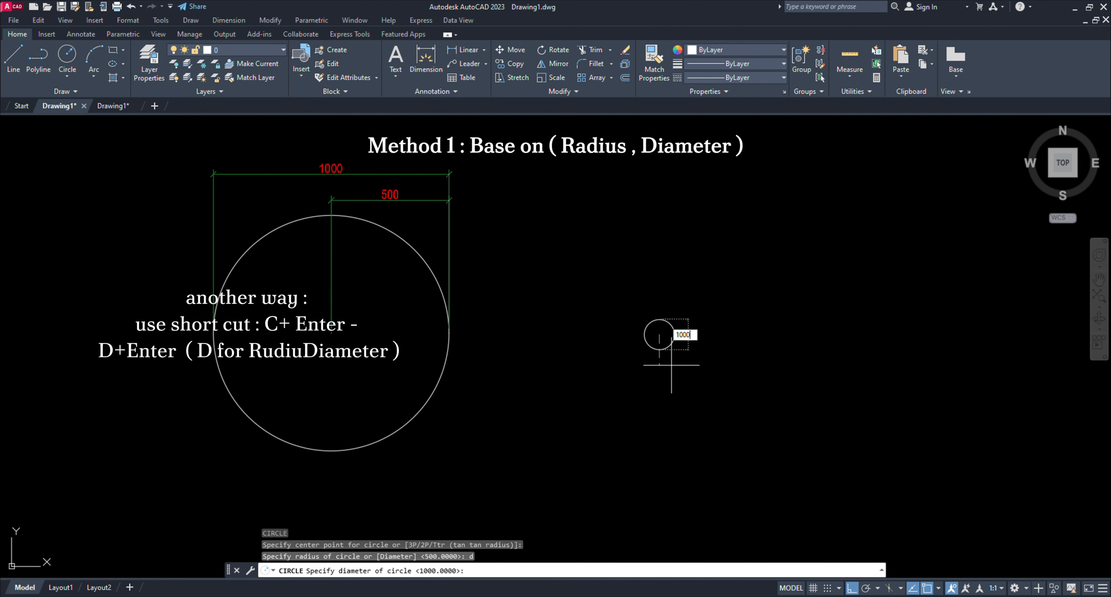
{"action": "type", "text": "1000"}
{"action": "key", "text": "Return"}
Step: Dimension the second circle's full width, with the dimension line above the circle
{"action": "type", "text": "DIM"}
{"action": "key", "text": "Return"}
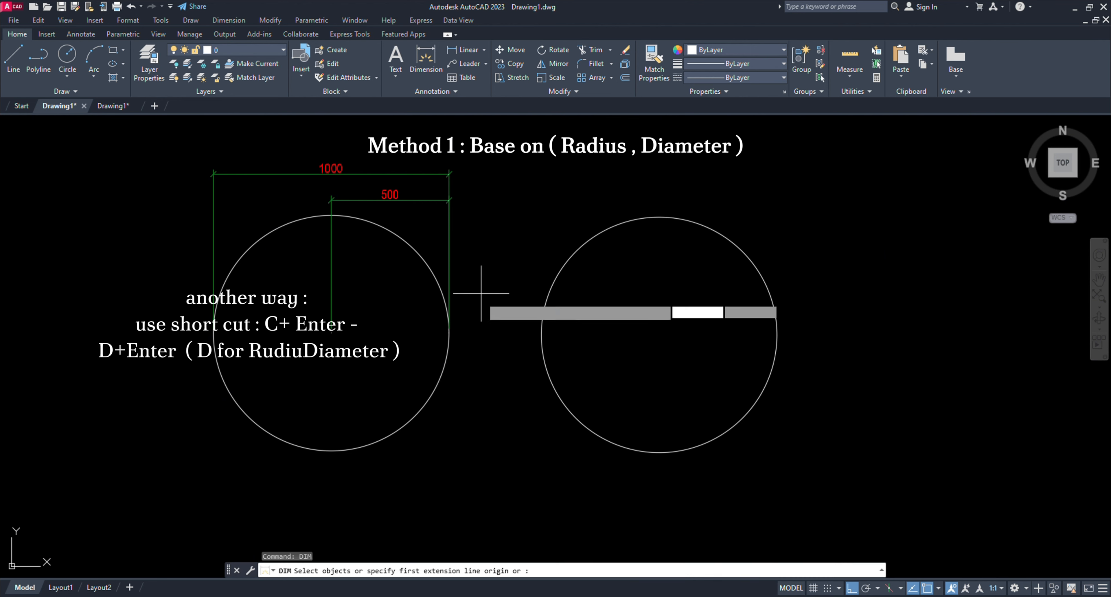
{"action": "left_click", "coordinate": [542, 335]}
{"action": "left_click", "coordinate": [777, 335]}
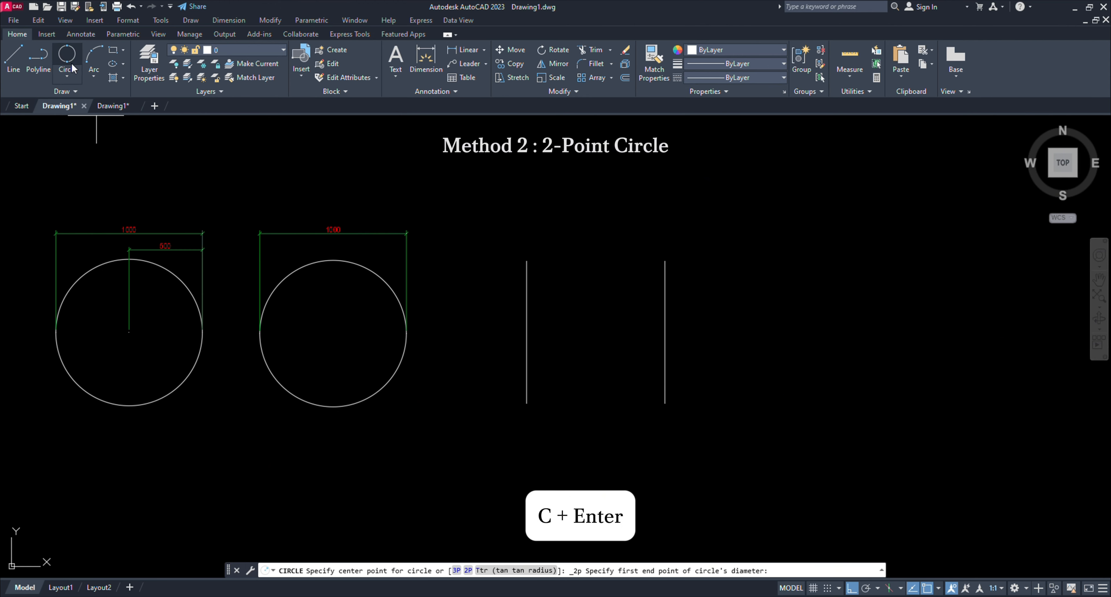
{"action": "left_click", "coordinate": [72, 68]}
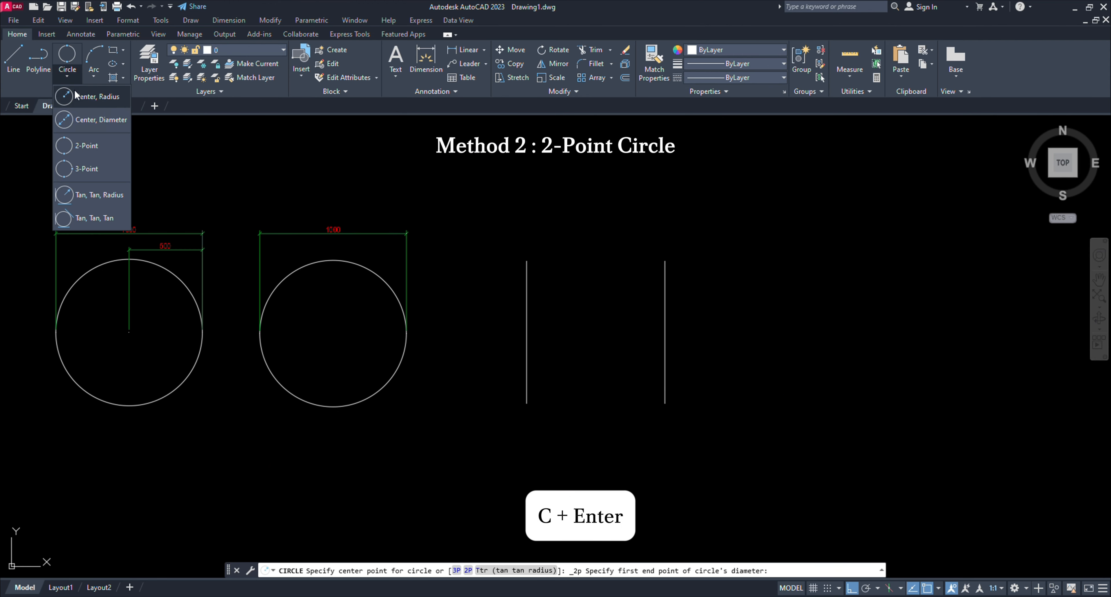
{"action": "key", "text": "Escape"}
{"action": "key", "text": "Escape"}
{"action": "key", "text": "Escape"}
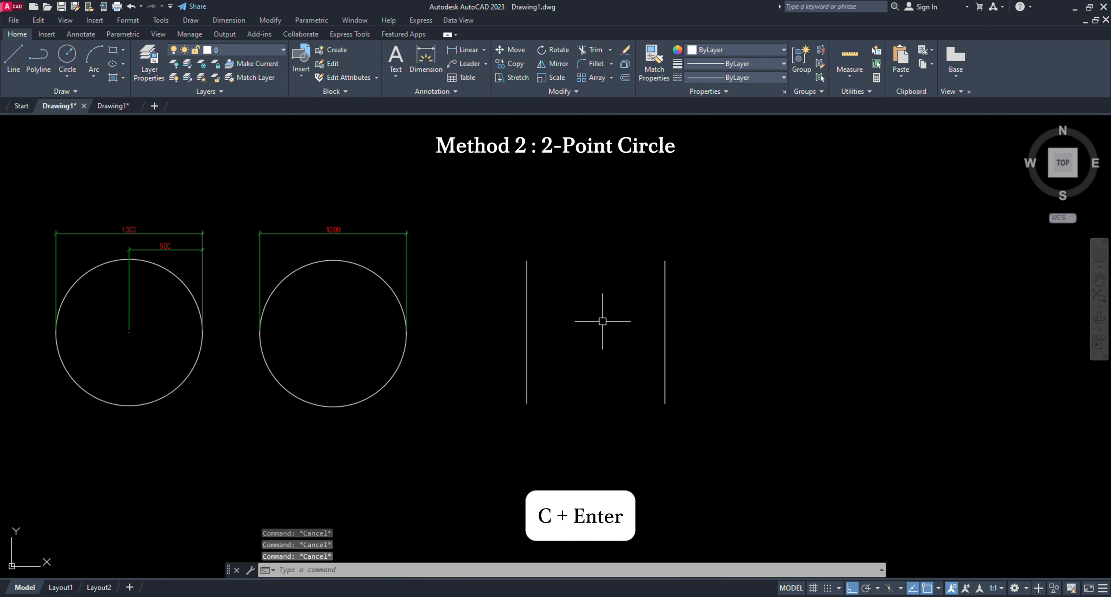
Step: Draw a two-point circle between the two vertical lines, with its diameter ends on the lines' midpoints
{"action": "type", "text": "c"}
{"action": "key", "text": "Return"}
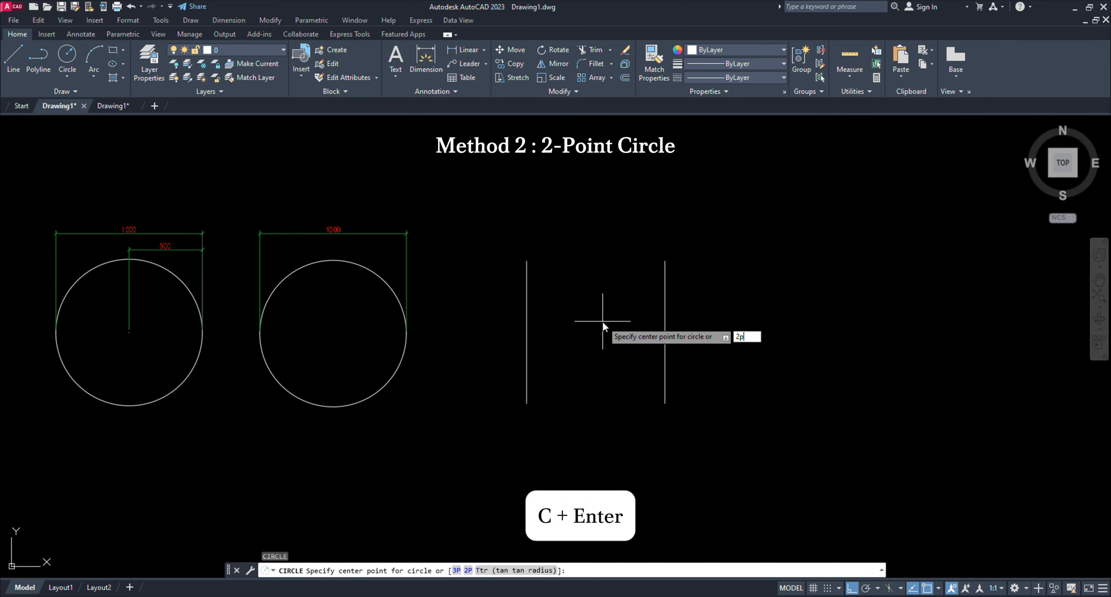
{"action": "type", "text": "2p"}
{"action": "key", "text": "Return"}
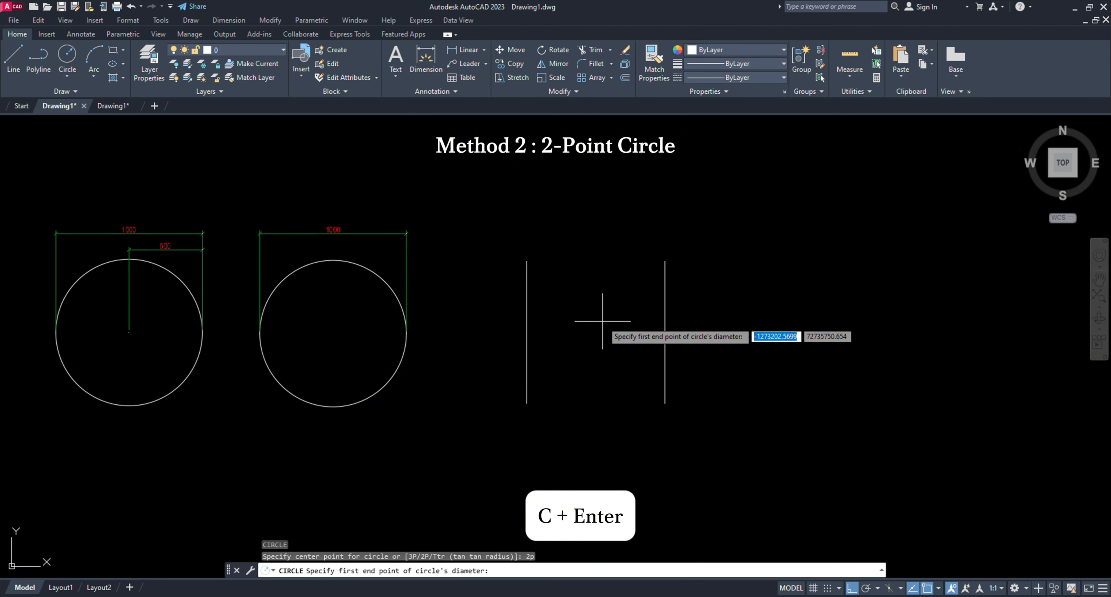
{"action": "left_click", "coordinate": [527, 331]}
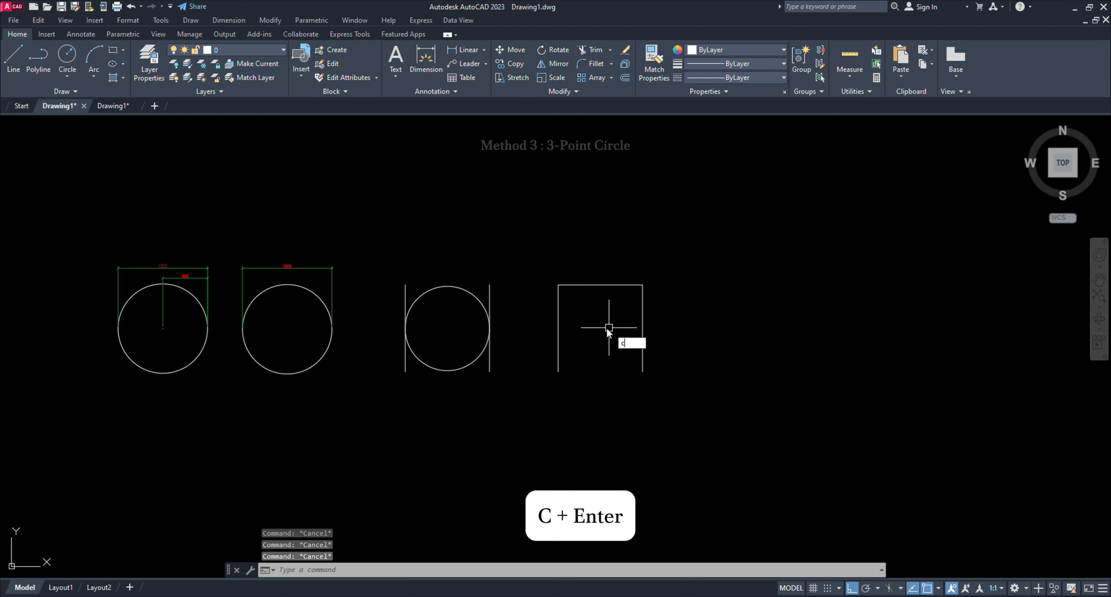
Step: Draw a three-point circle inside the open square frame, through the midpoints of its left, upper and right sides
{"action": "key", "text": "Return"}
{"action": "type", "text": "3"}
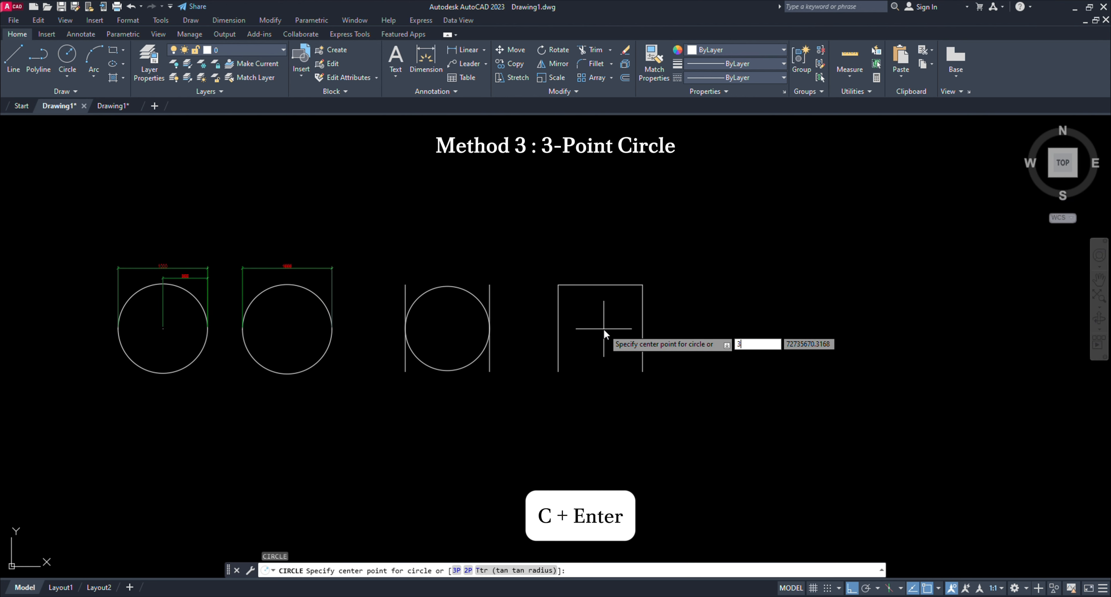
{"action": "type", "text": "p"}
{"action": "key", "text": "Return"}
{"action": "scroll", "coordinate": [587, 323], "scroll_direction": "up", "scroll_amount": 4}
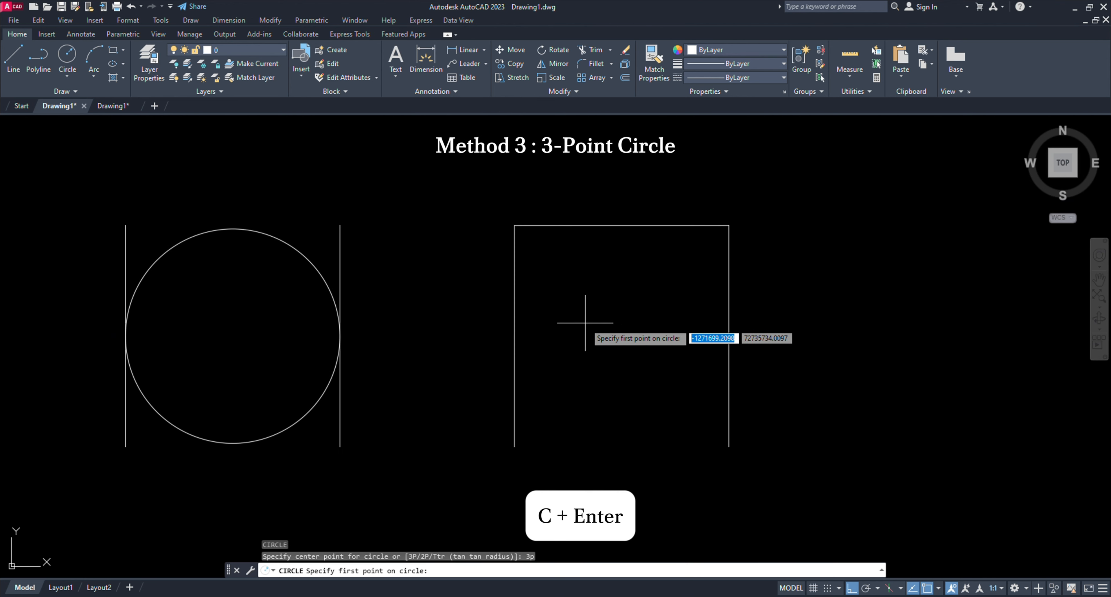
{"action": "left_click", "coordinate": [515, 336]}
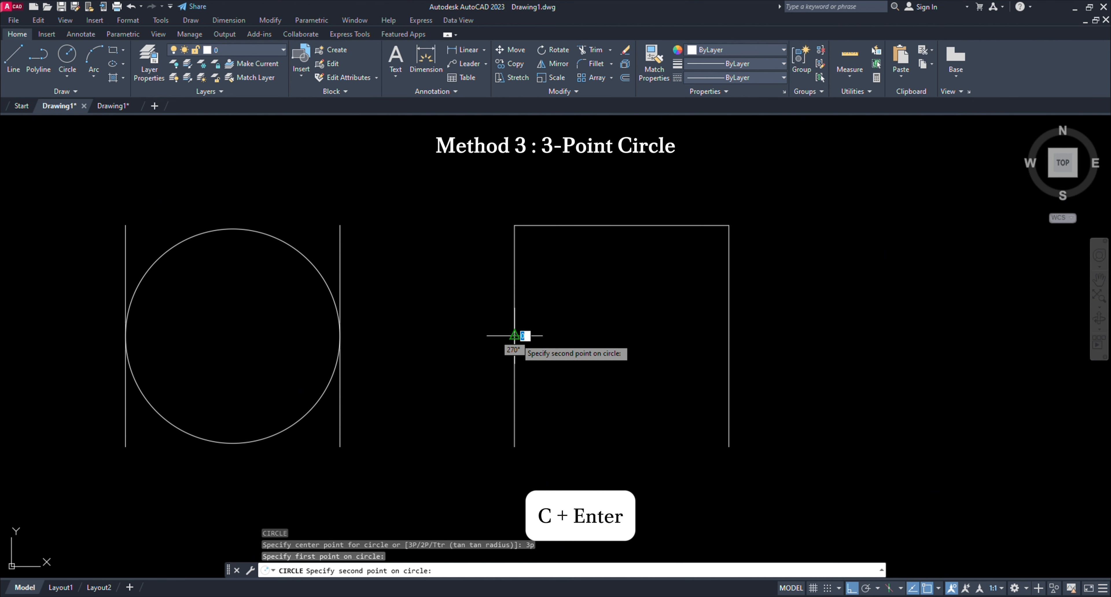
{"action": "left_click", "coordinate": [622, 224]}
{"action": "left_click", "coordinate": [729, 335]}
{"action": "key", "text": "Escape"}
{"action": "key", "text": "Escape"}
{"action": "key", "text": "Escape"}
{"action": "scroll", "coordinate": [523, 351], "scroll_direction": "down", "scroll_amount": 2}
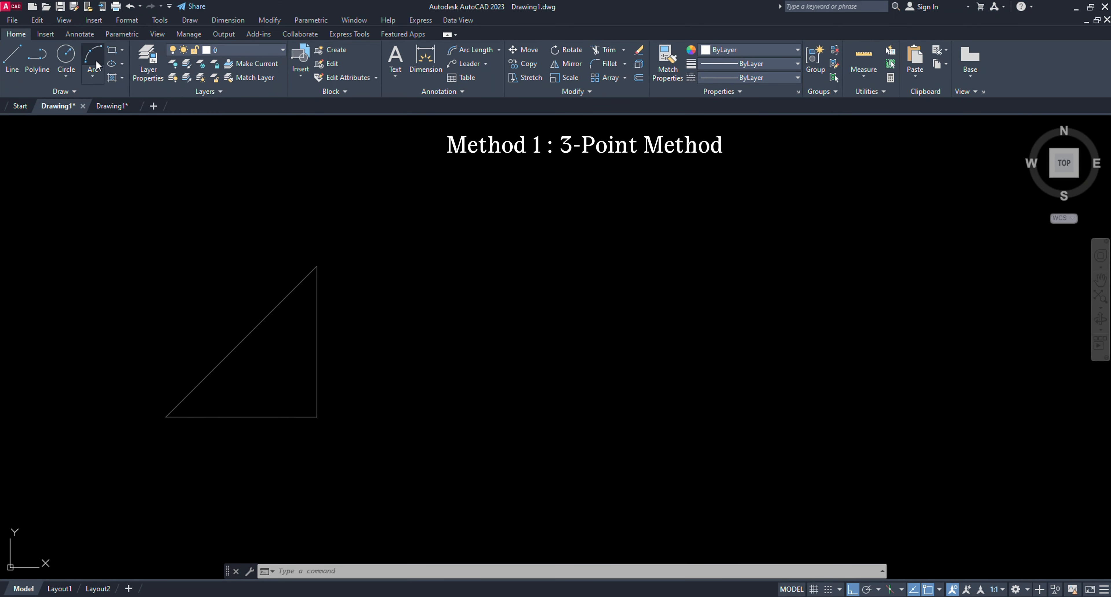
Step: Draw a 3-Point arc through the triangle's lower-left, lower-right and upper corners, in that order
{"action": "left_click", "coordinate": [94, 77]}
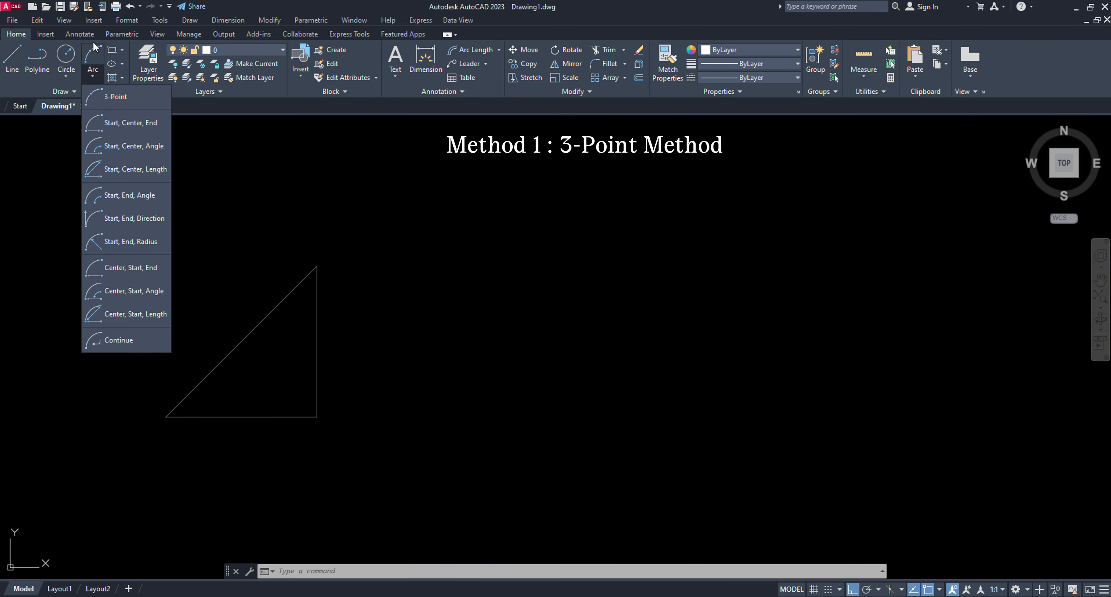
{"action": "left_click", "coordinate": [110, 97]}
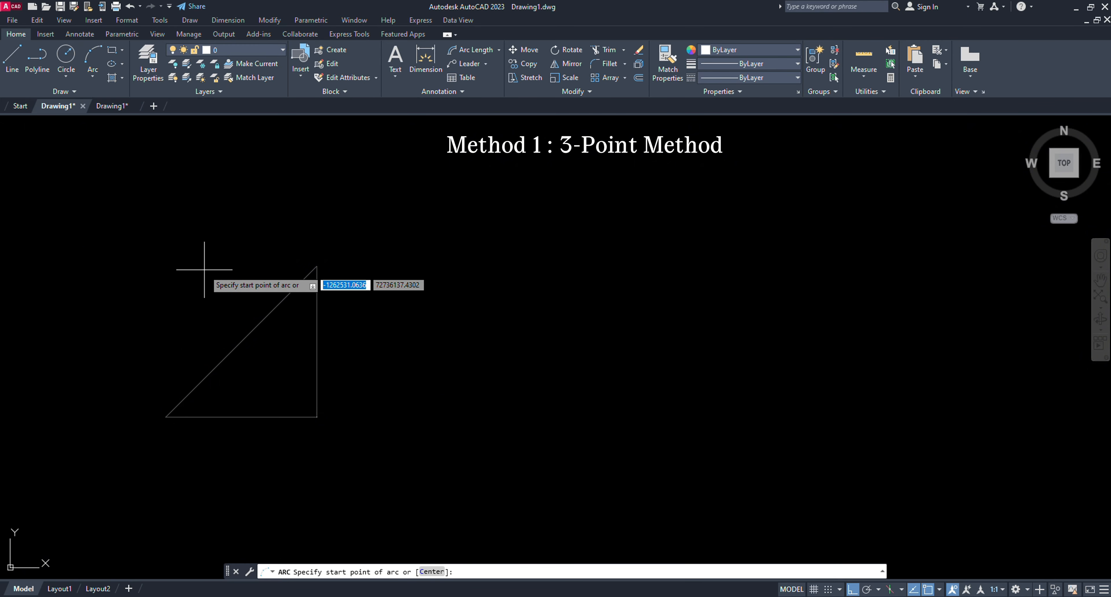
{"action": "left_click", "coordinate": [166, 417]}
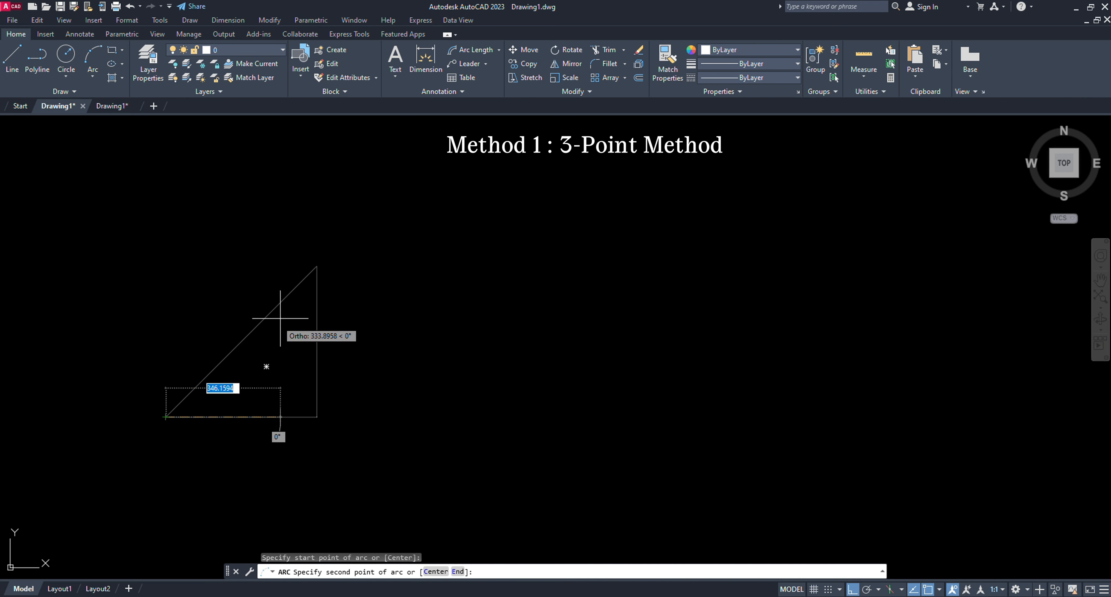
{"action": "left_click", "coordinate": [317, 417]}
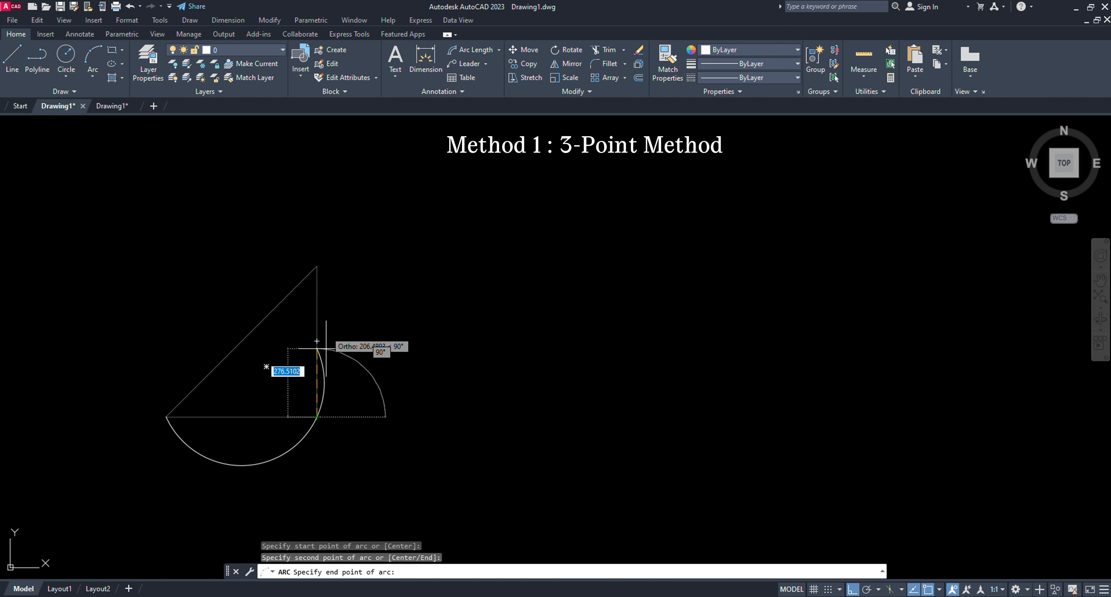
{"action": "left_click", "coordinate": [317, 266]}
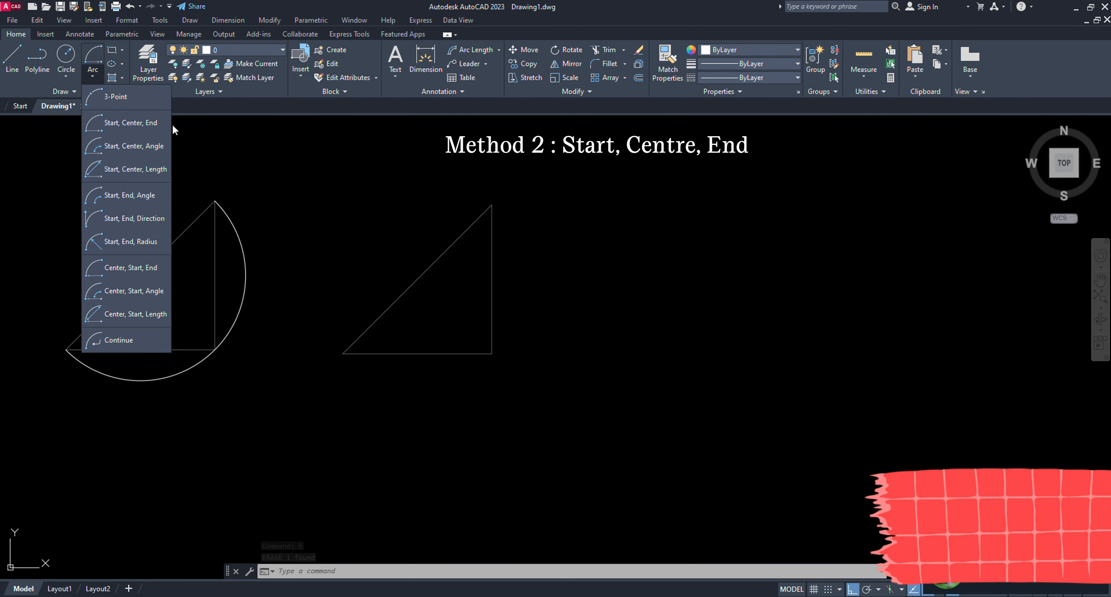
Step: Draw a Start, Center, End arc on the second triangle from its lower-left corner, centered on the hypotenuse midpoint, to its upper corner
{"action": "left_click", "coordinate": [91, 53]}
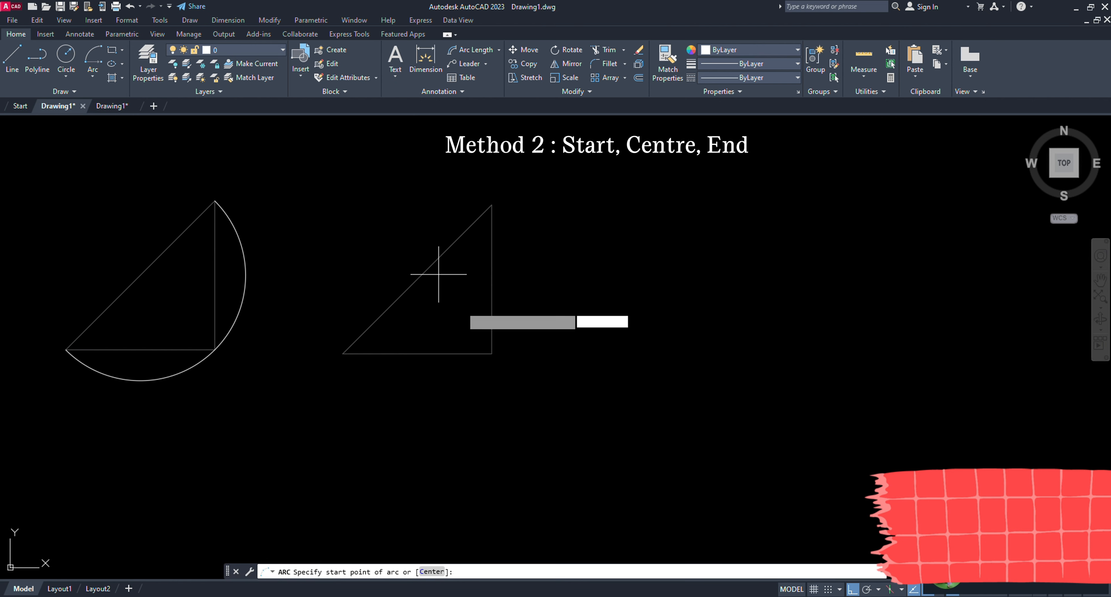
{"action": "left_click", "coordinate": [343, 354]}
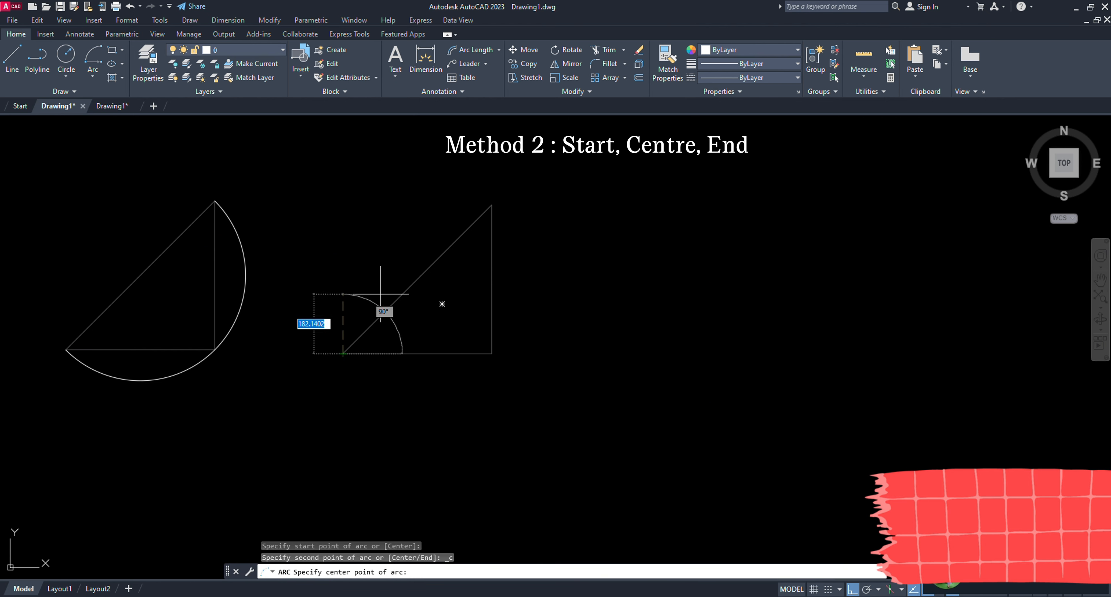
{"action": "left_click", "coordinate": [417, 280]}
{"action": "left_click", "coordinate": [492, 206]}
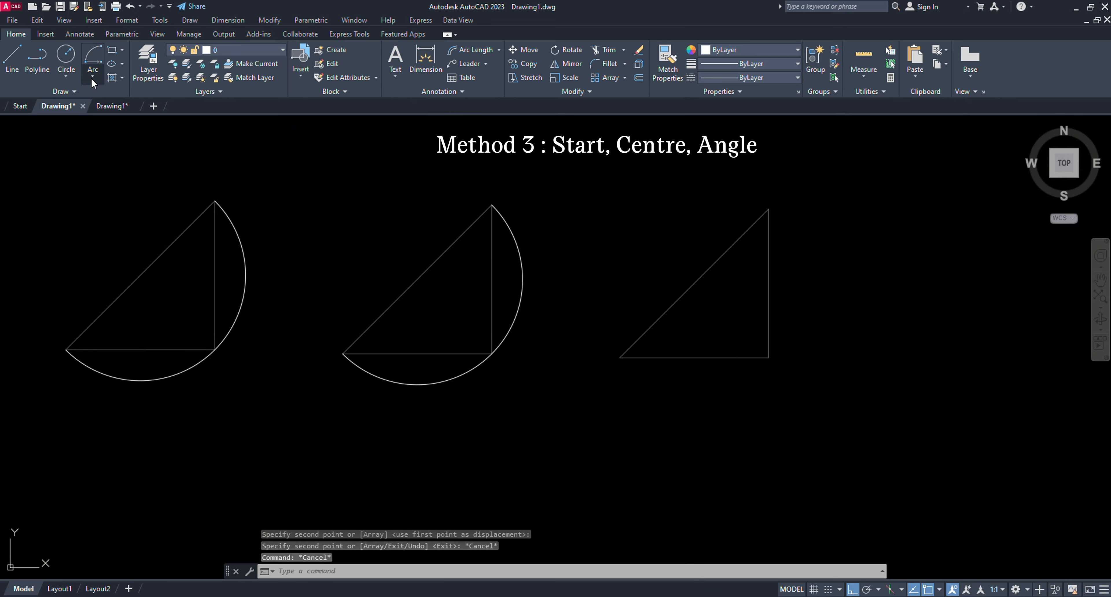
Step: Draw a Start, Center, Angle arc on the third triangle from its lower-left corner, centered on the hypotenuse midpoint, entering the included angle
{"action": "left_click", "coordinate": [93, 80]}
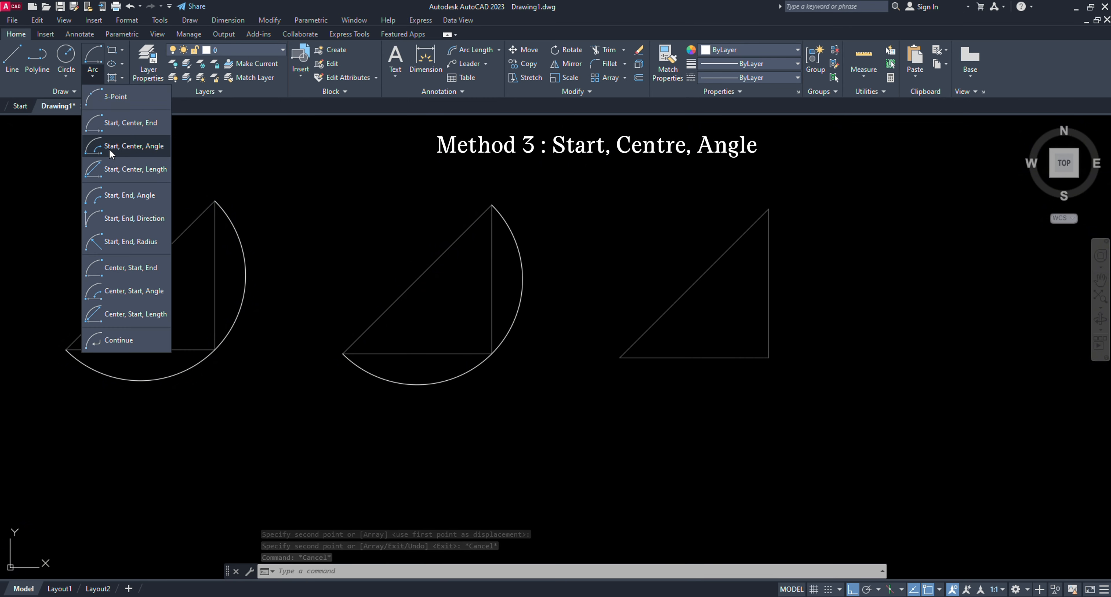
{"action": "left_click", "coordinate": [121, 147]}
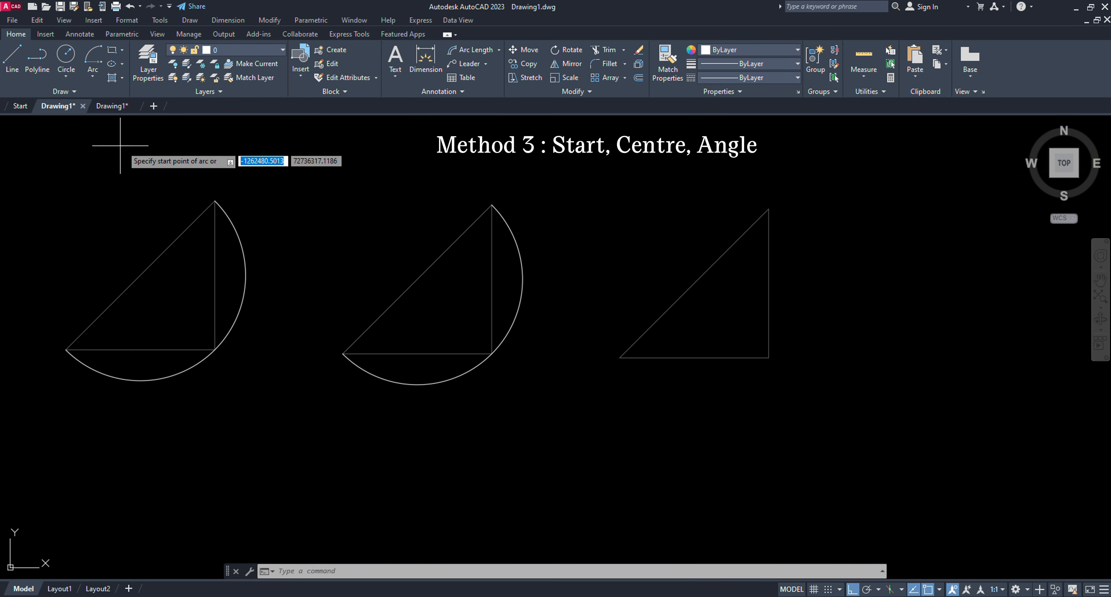
{"action": "left_click", "coordinate": [620, 357]}
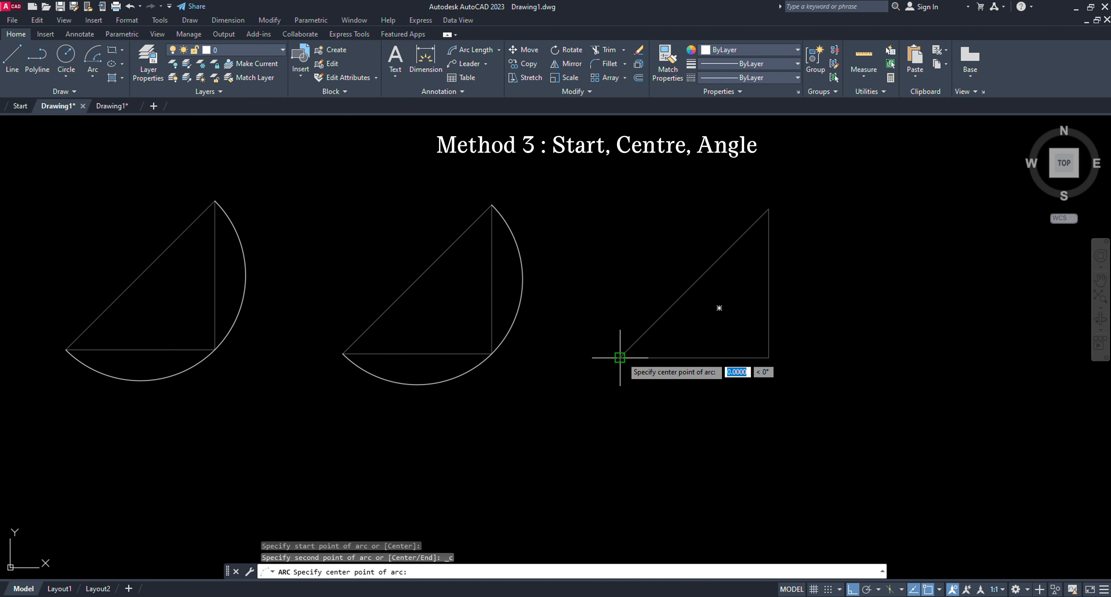
{"action": "left_click", "coordinate": [694, 283]}
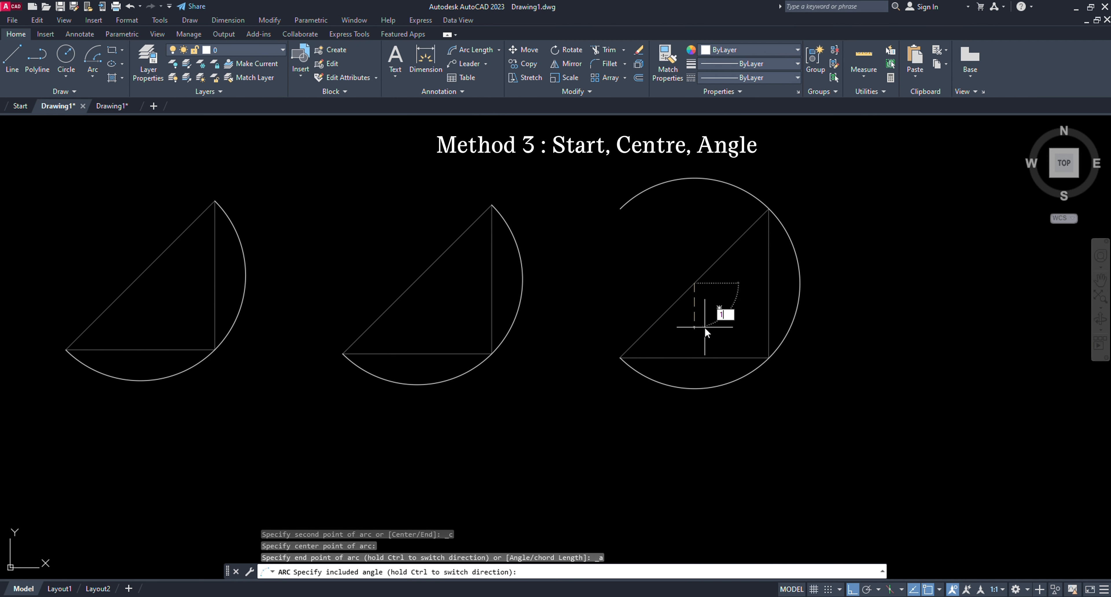
{"action": "key", "text": "Return"}
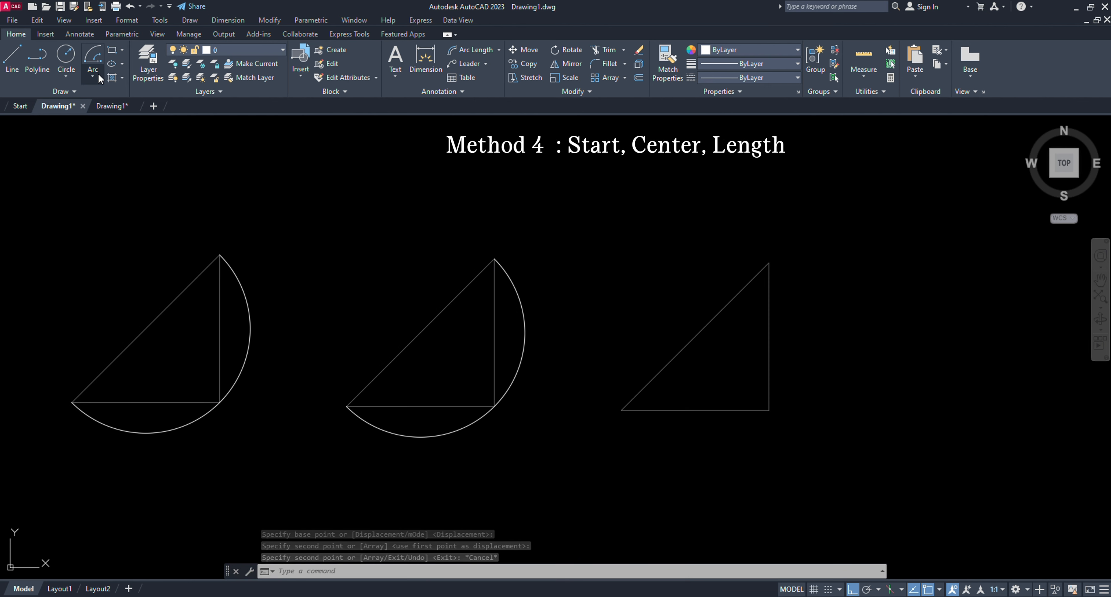
Step: Draw a Start, Center, Length arc from the empty triangle's lower-left corner, centered on the hypotenuse midpoint, with the chord reaching the upper corner
{"action": "left_click", "coordinate": [93, 75]}
{"action": "left_click", "coordinate": [113, 171]}
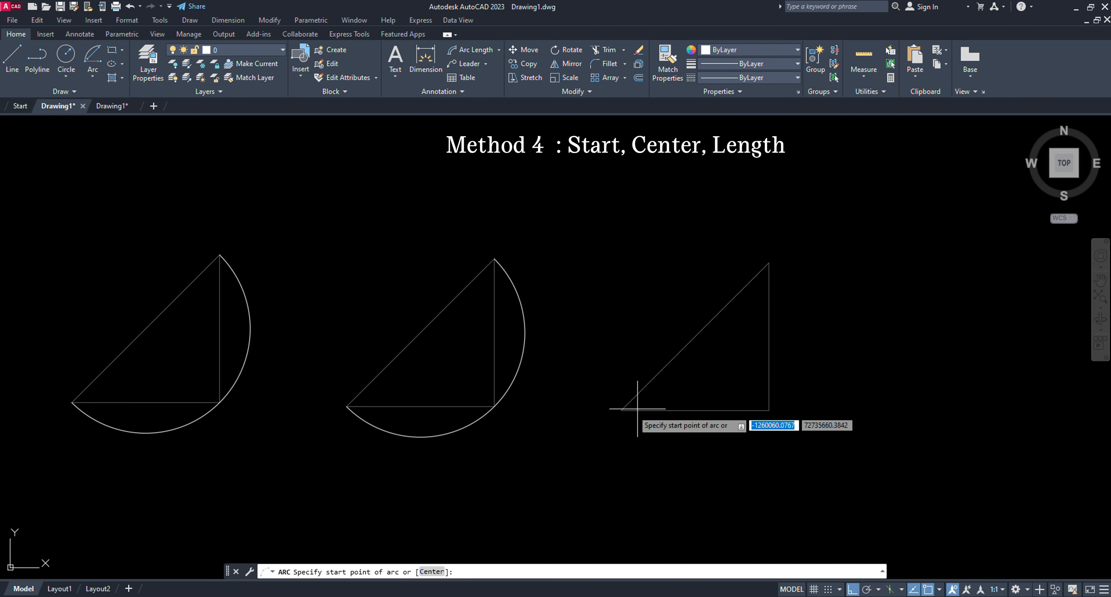
{"action": "left_click", "coordinate": [622, 410]}
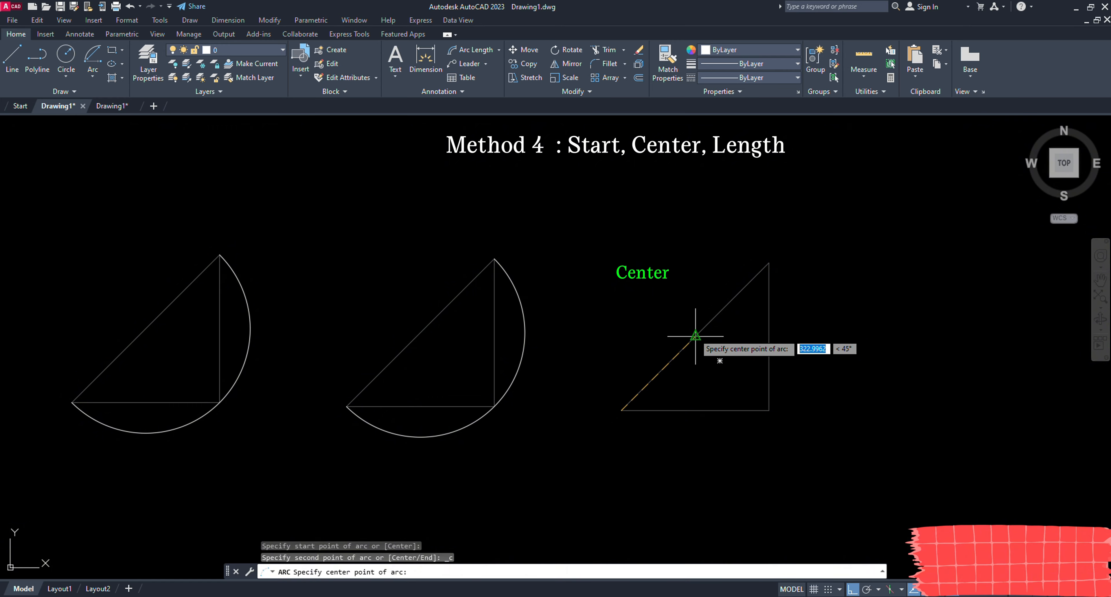
{"action": "left_click", "coordinate": [696, 337]}
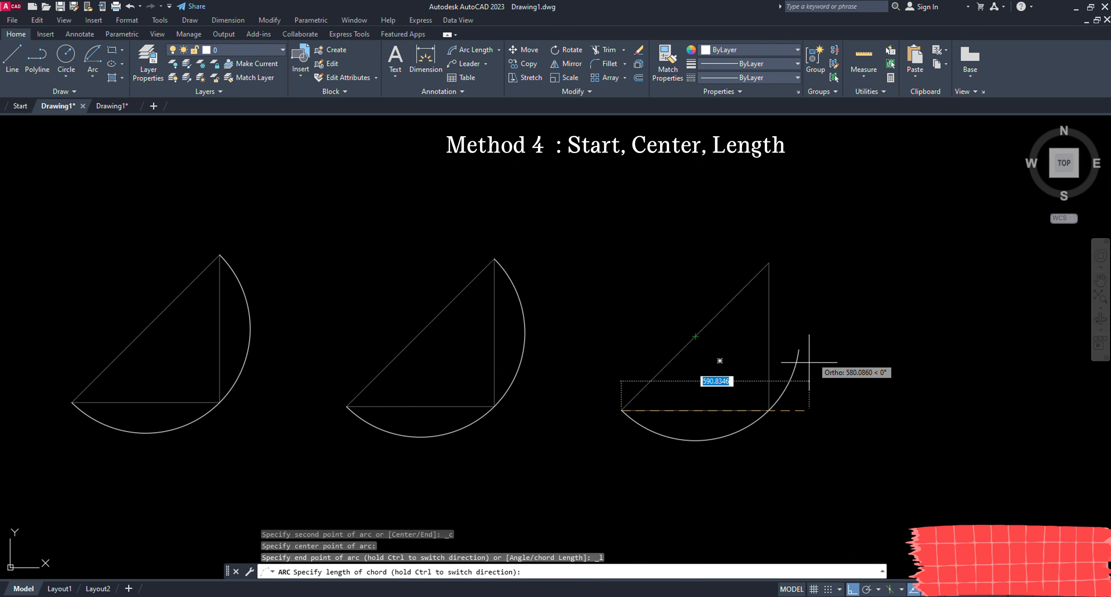
{"action": "left_click", "coordinate": [769, 262]}
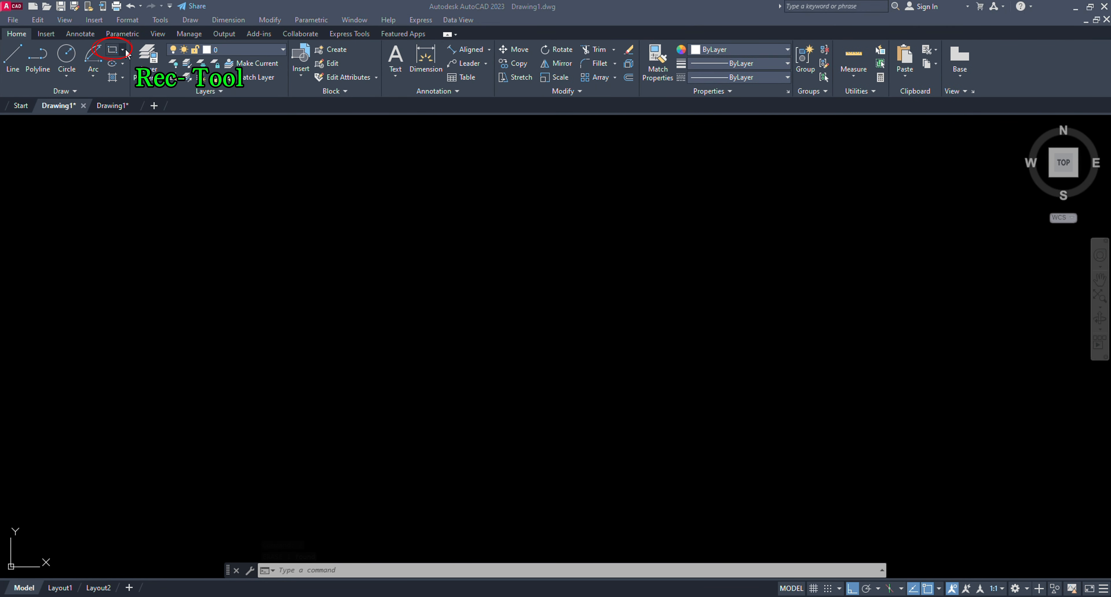
Step: Draw a 500 by 500 rectangle from a freely picked first corner in the empty drawing area
{"action": "left_click", "coordinate": [113, 50]}
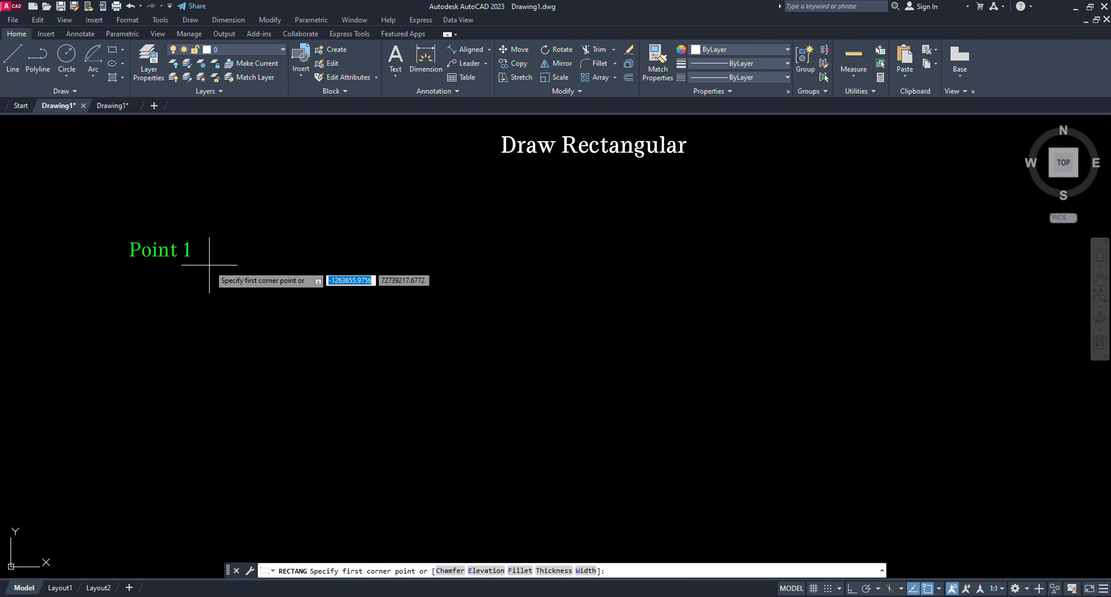
{"action": "left_click", "coordinate": [209, 265]}
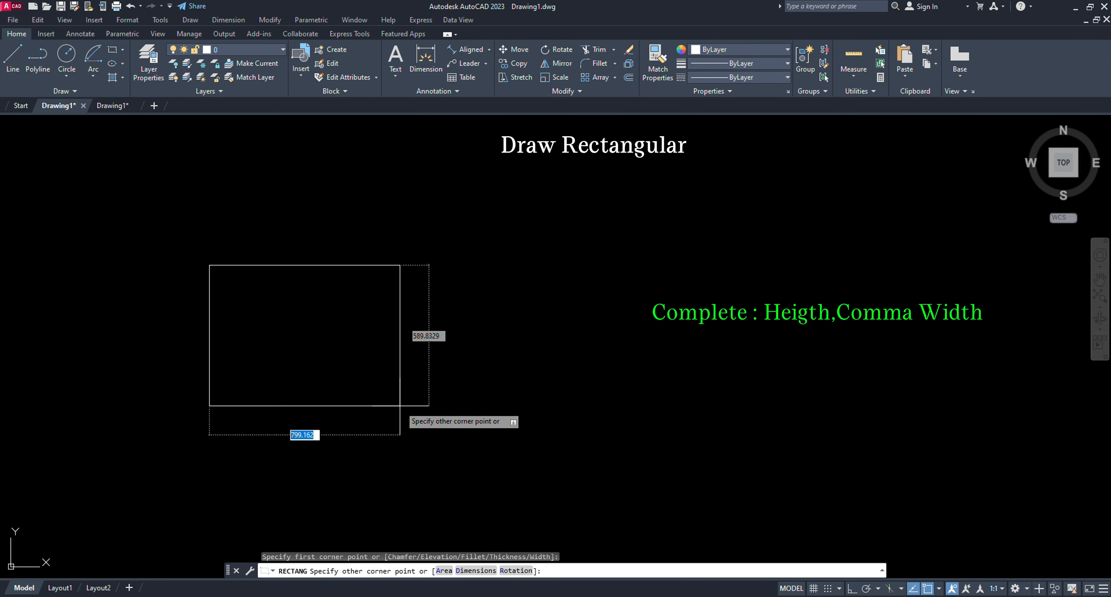
{"action": "type", "text": "500,"}
{"action": "key", "text": "Return"}
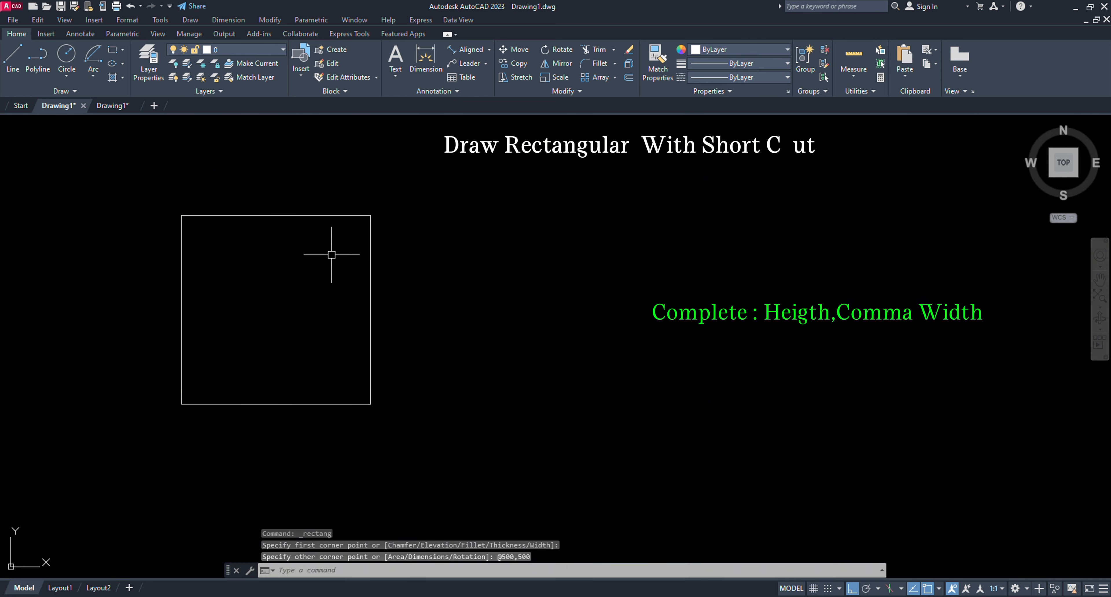
Step: Draw a second 500 by 500 rectangle to the right of the dimensioned square
{"action": "type", "text": "REC"}
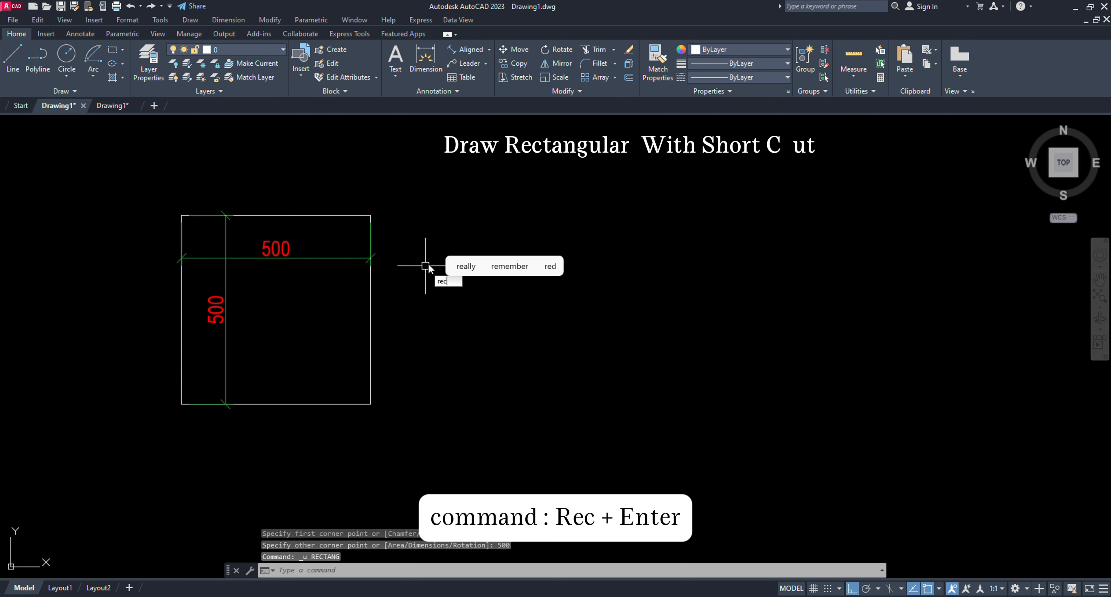
{"action": "key", "text": "Return"}
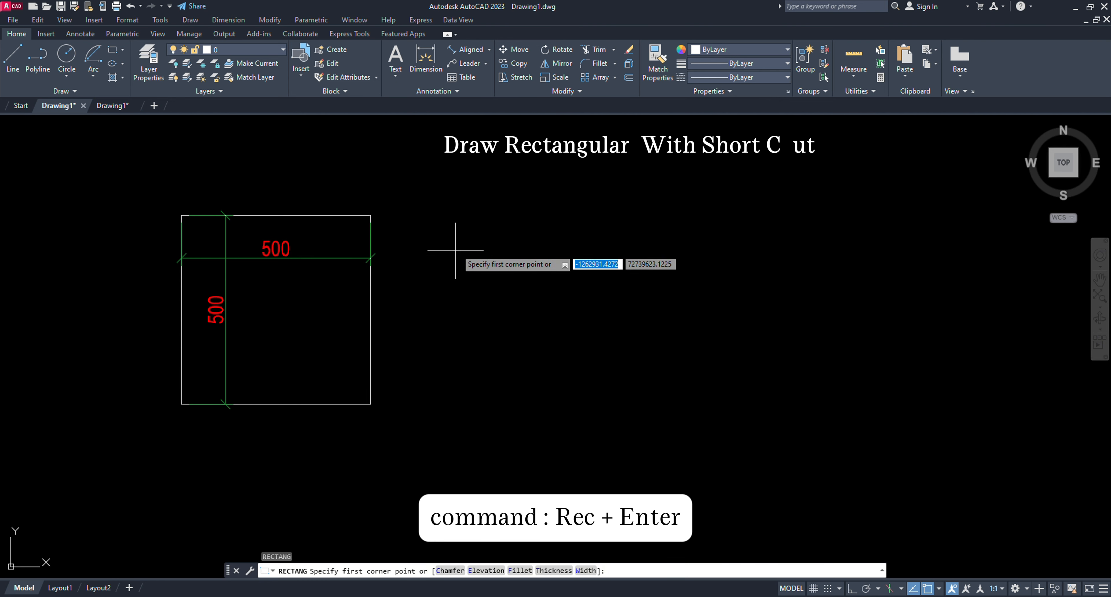
{"action": "left_click", "coordinate": [469, 214]}
{"action": "type", "text": "500,"}
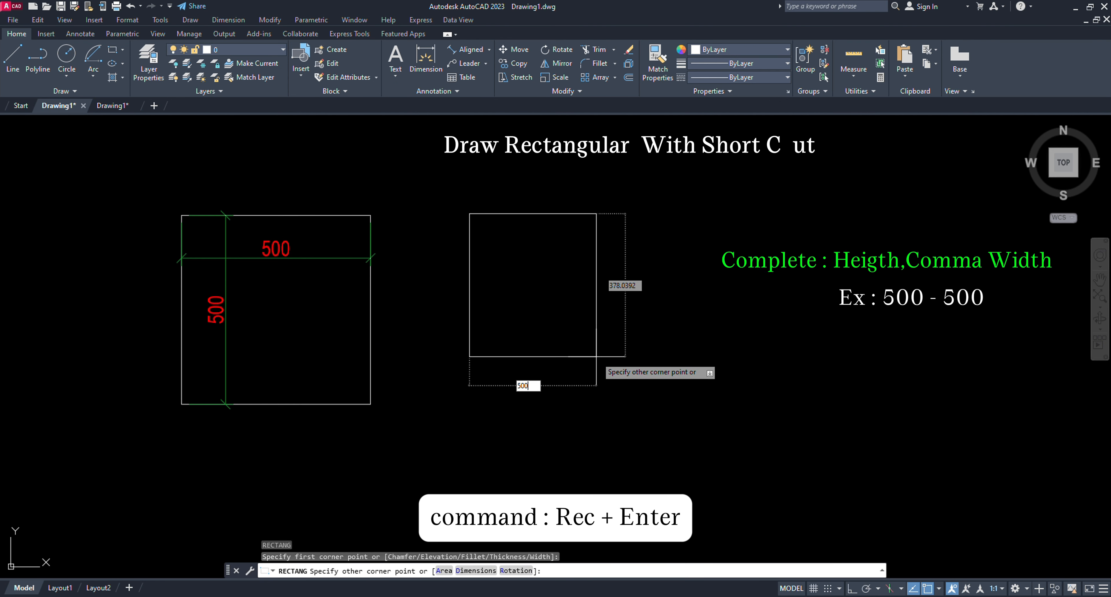
{"action": "type", "text": "0"}
{"action": "key", "text": "Return"}
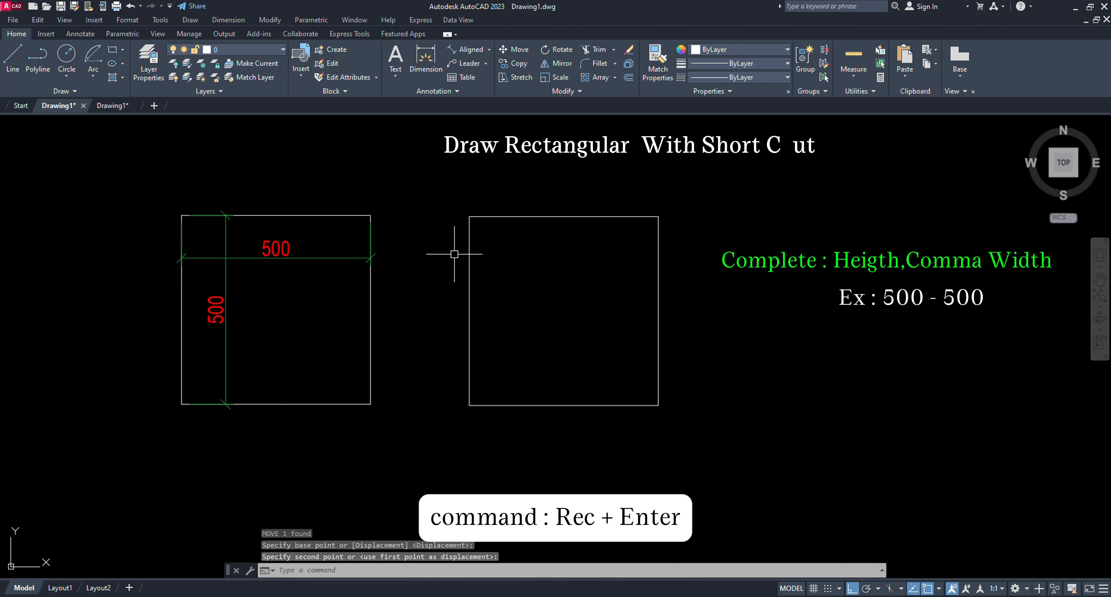
Step: Dimension the second square's width and height, with the dimension lines inside the square
{"action": "key", "text": "Escape"}
{"action": "key", "text": "Escape"}
{"action": "type", "text": "dim"}
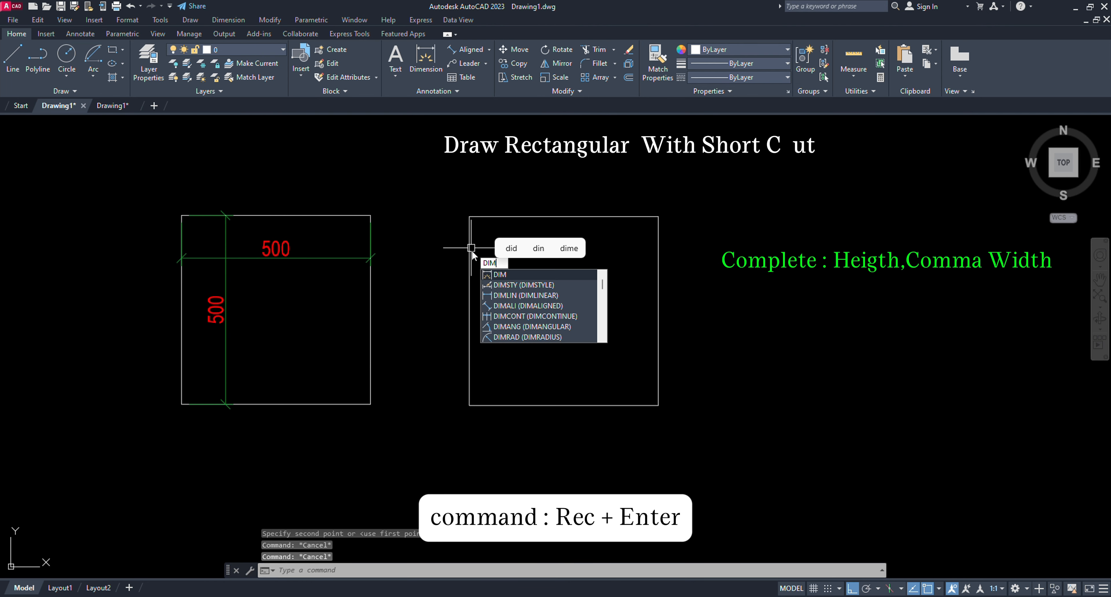
{"action": "key", "text": "Return"}
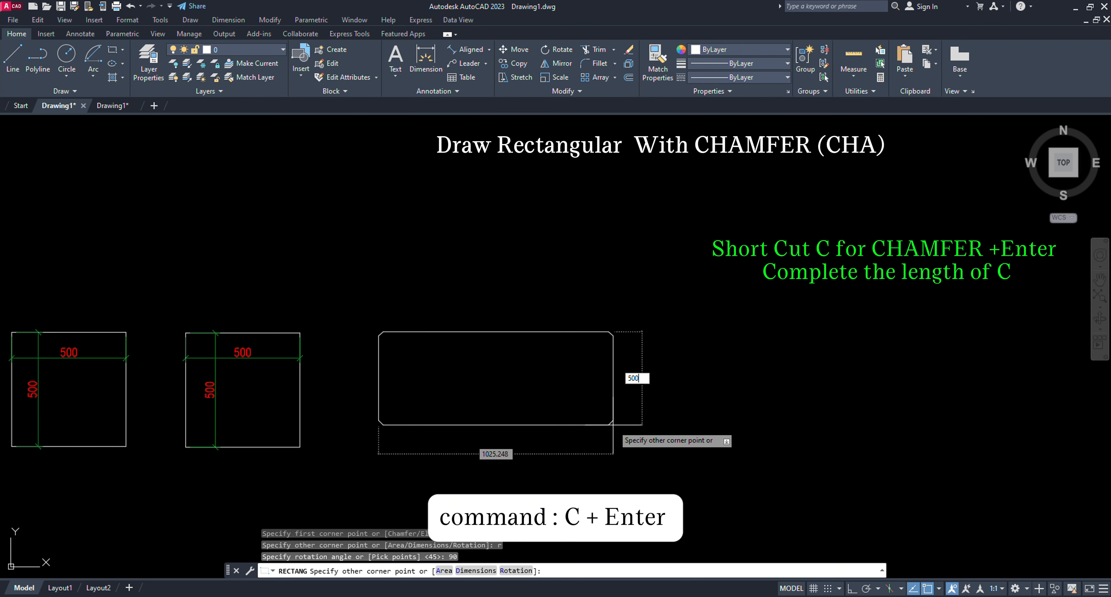
Step: Complete the chamfered rectangle to the right of the two squares with a size of 500 by 500
{"action": "type", "text": ",500"}
{"action": "key", "text": "Return"}
{"action": "scroll", "coordinate": [458, 232], "scroll_direction": "up", "scroll_amount": 2}
{"action": "left_click", "coordinate": [555, 192]}
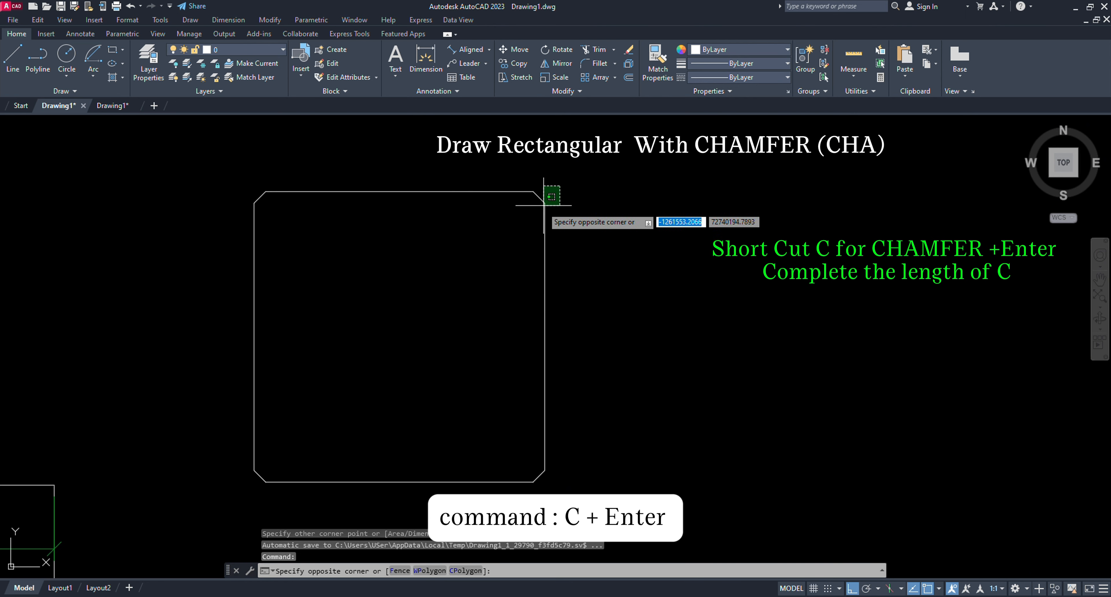
{"action": "left_click", "coordinate": [540, 194]}
{"action": "key", "text": "Escape"}
{"action": "key", "text": "Escape"}
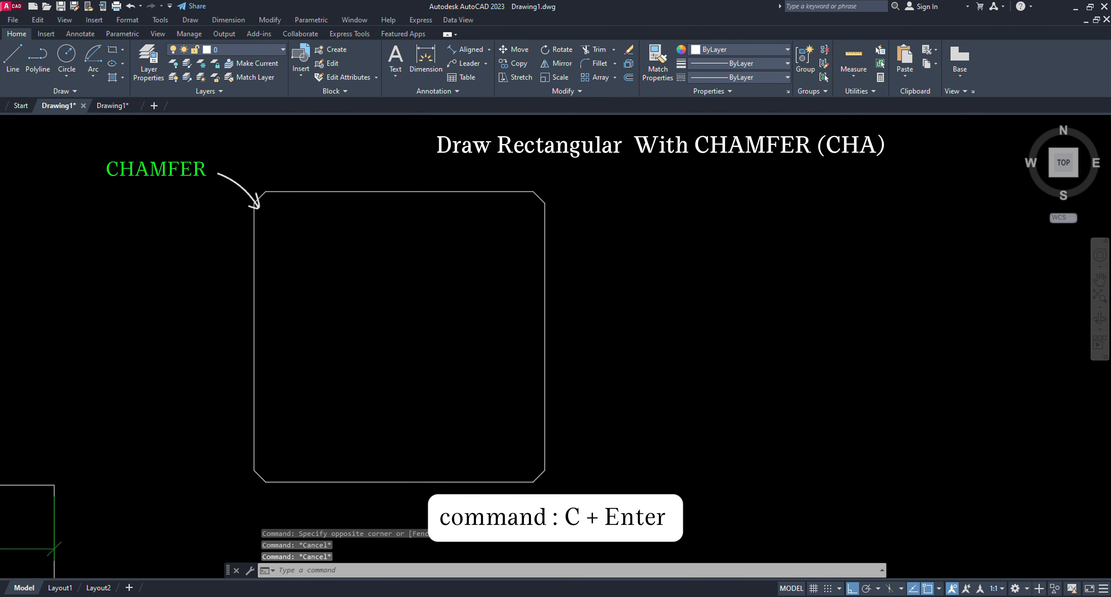
Step: Copy the 500 width and height dimensions from the plain square onto the chamfered rectangle, aligned at its top edge midpoint
{"action": "scroll", "coordinate": [283, 236], "scroll_direction": "down", "scroll_amount": 2}
{"action": "scroll", "coordinate": [588, 285], "scroll_direction": "up", "scroll_amount": 2}
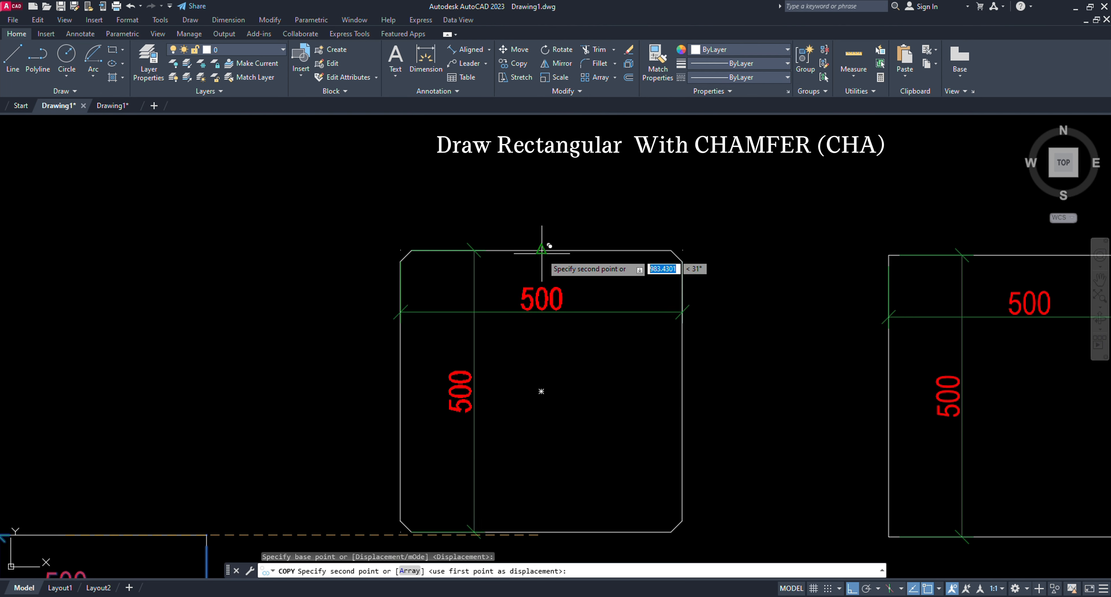
{"action": "left_click", "coordinate": [543, 246]}
{"action": "key", "text": "Escape"}
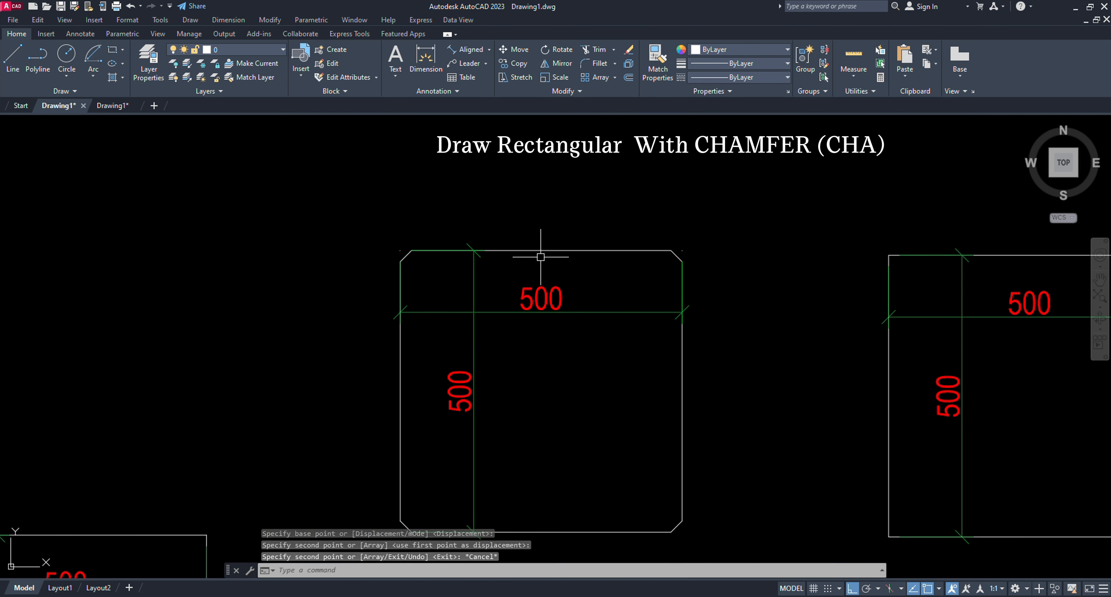
Step: Add aligned dimensions for the horizontal and vertical setbacks of the chamfered rectangle's upper-right corner, placed outside the shape
{"action": "left_click", "coordinate": [465, 51]}
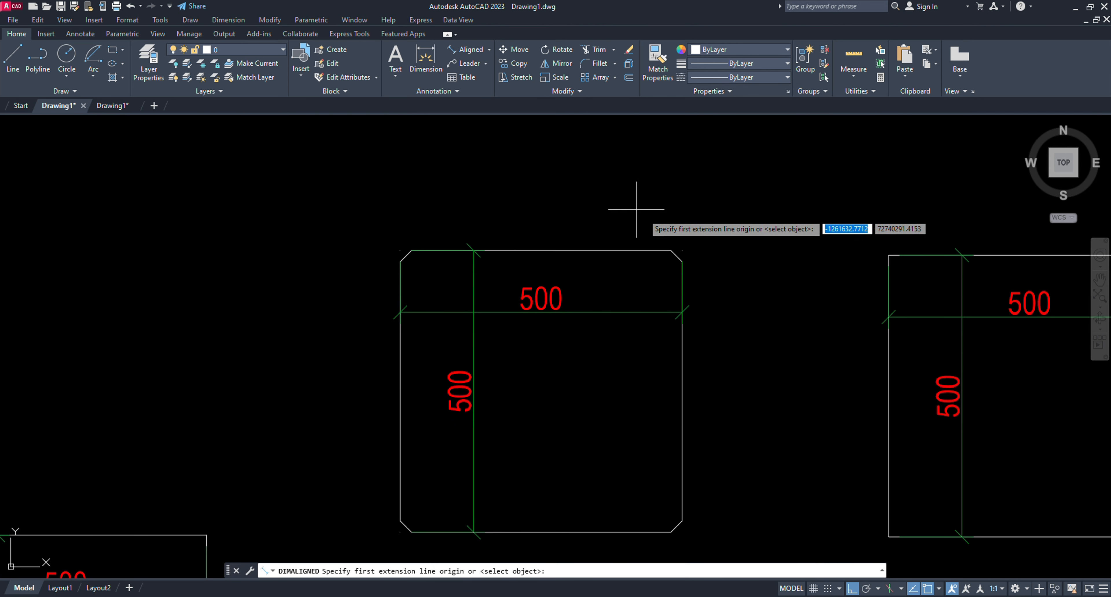
{"action": "scroll", "coordinate": [673, 244], "scroll_direction": "up", "scroll_amount": 3}
{"action": "left_click", "coordinate": [632, 224]}
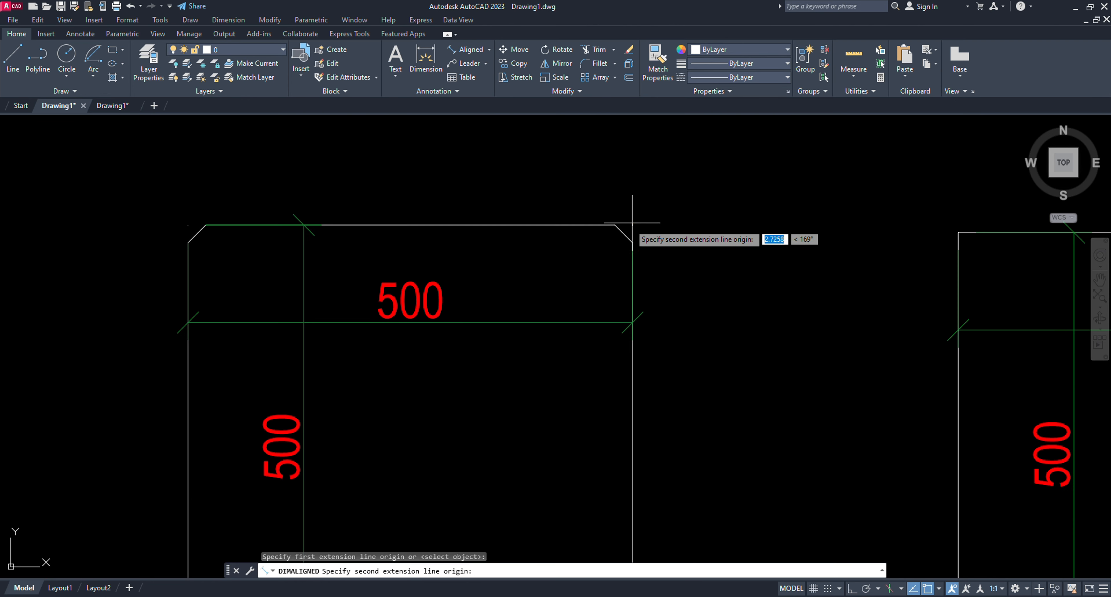
{"action": "left_click", "coordinate": [615, 225]}
{"action": "left_click", "coordinate": [619, 206]}
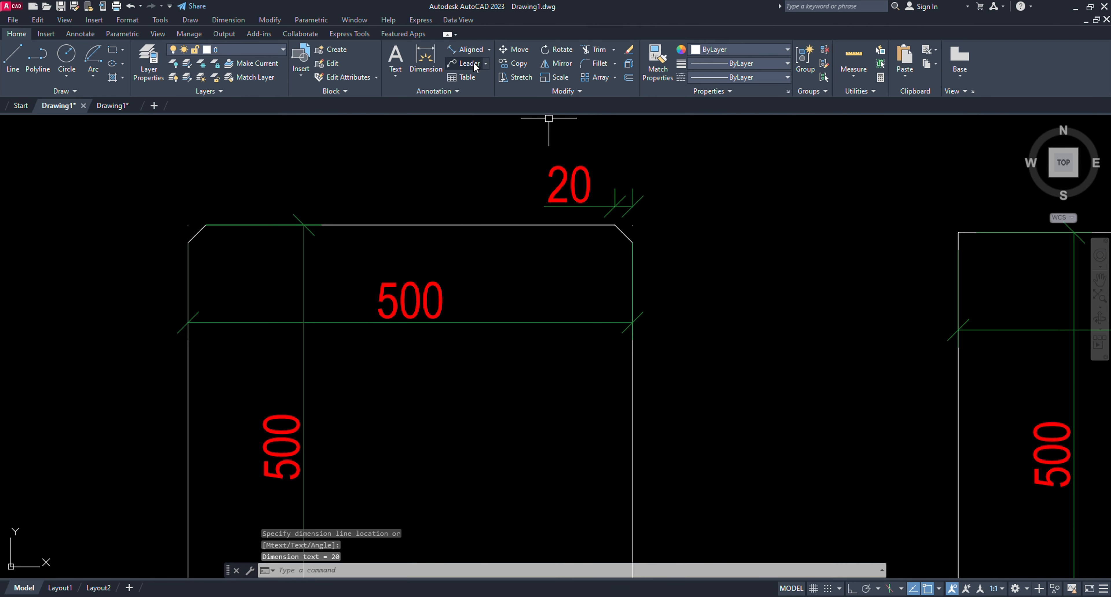
{"action": "left_click", "coordinate": [472, 51]}
{"action": "left_click", "coordinate": [632, 224]}
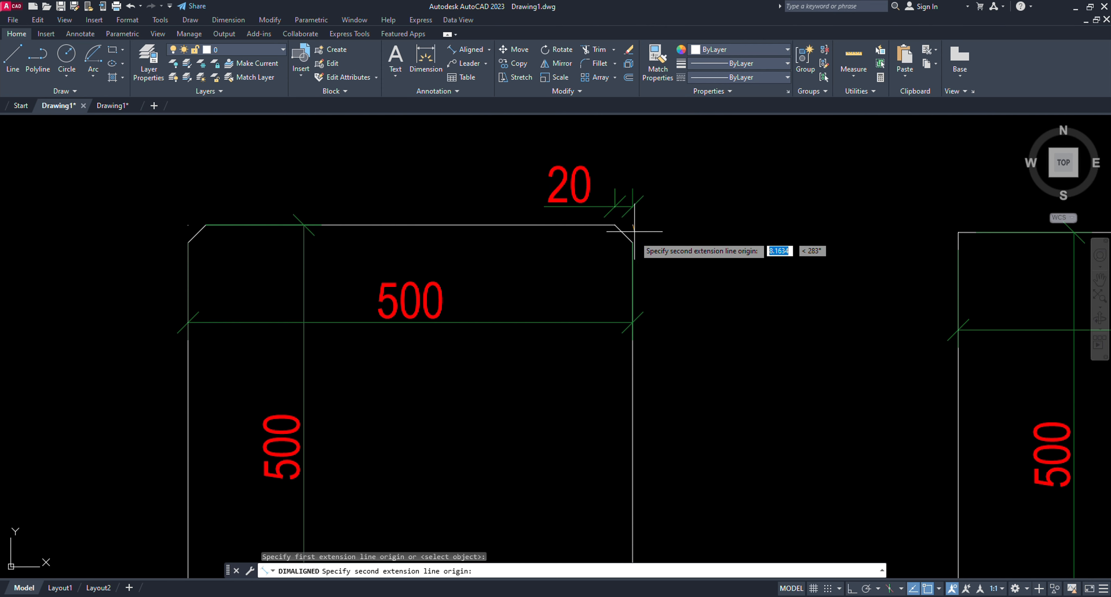
{"action": "left_click", "coordinate": [633, 243]}
{"action": "left_click", "coordinate": [686, 241]}
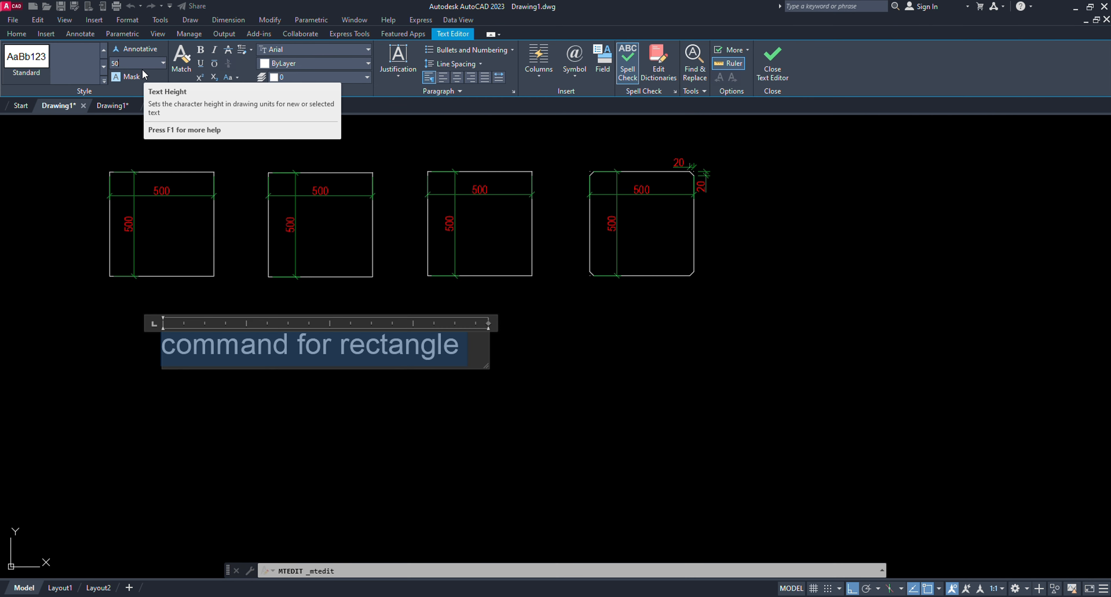
Step: Set the "command for rectangle" label's text height to 50 and add "+ charm" to its copy below the chamfered rectangle
{"action": "key", "text": "Return"}
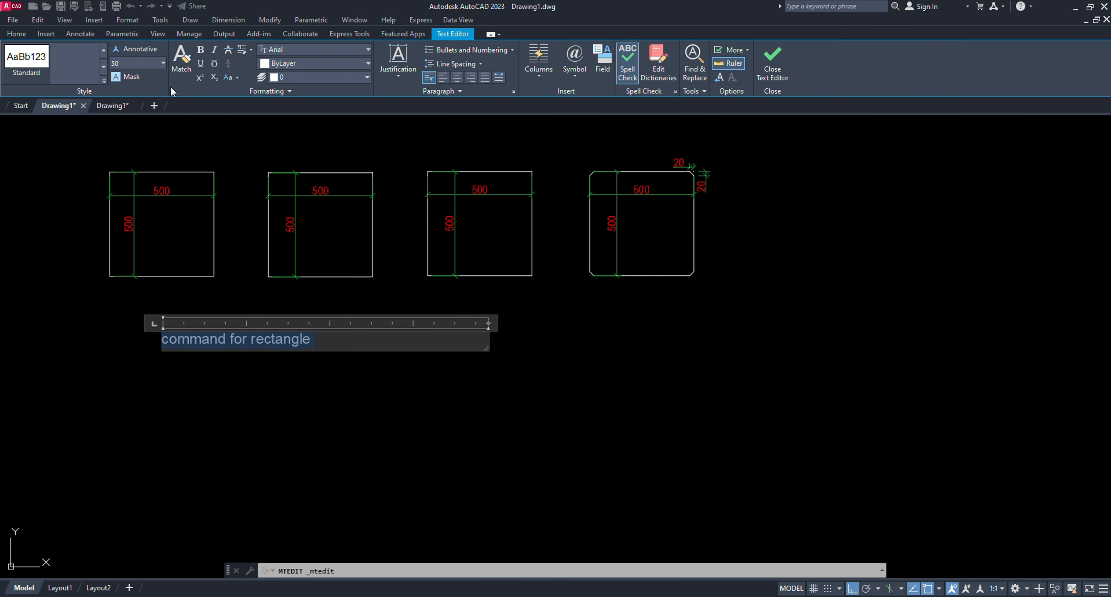
{"action": "left_click", "coordinate": [298, 365]}
{"action": "left_click", "coordinate": [241, 318]}
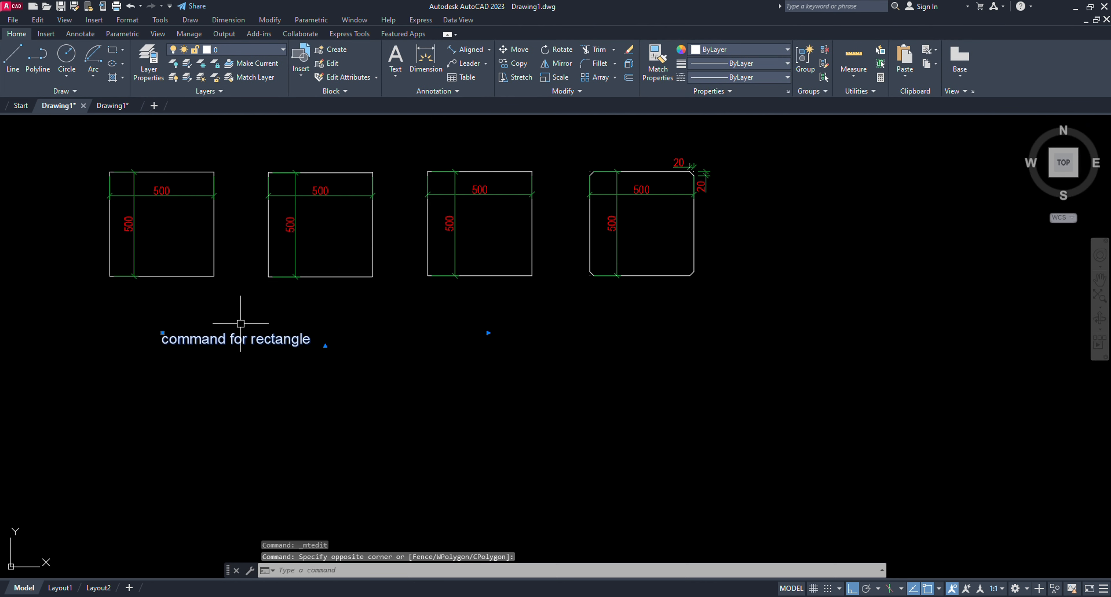
{"action": "double_click", "coordinate": [486, 333]}
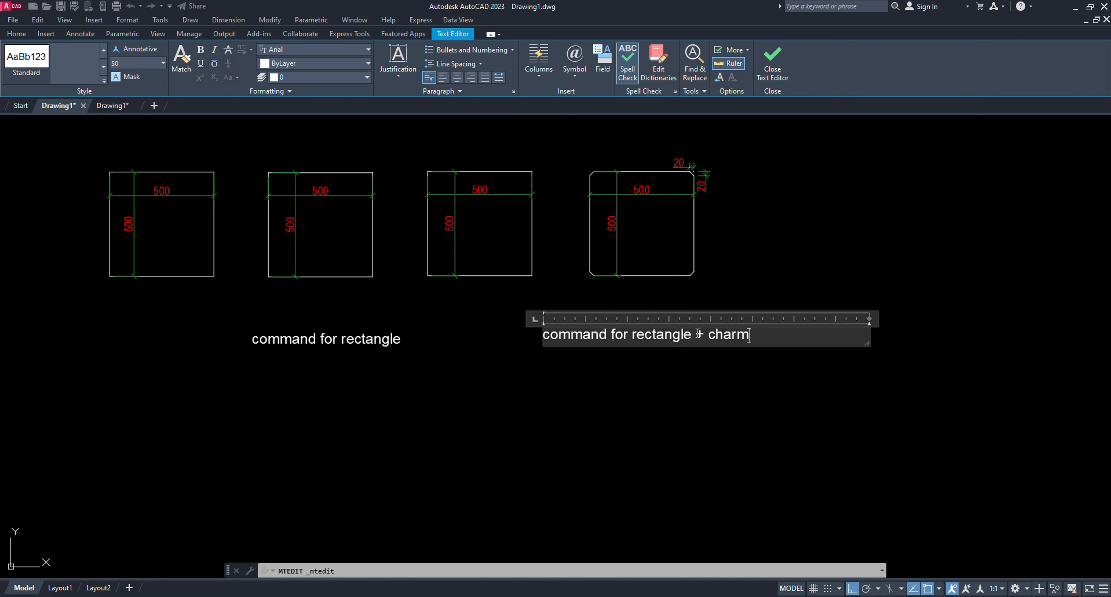
{"action": "left_click", "coordinate": [703, 387]}
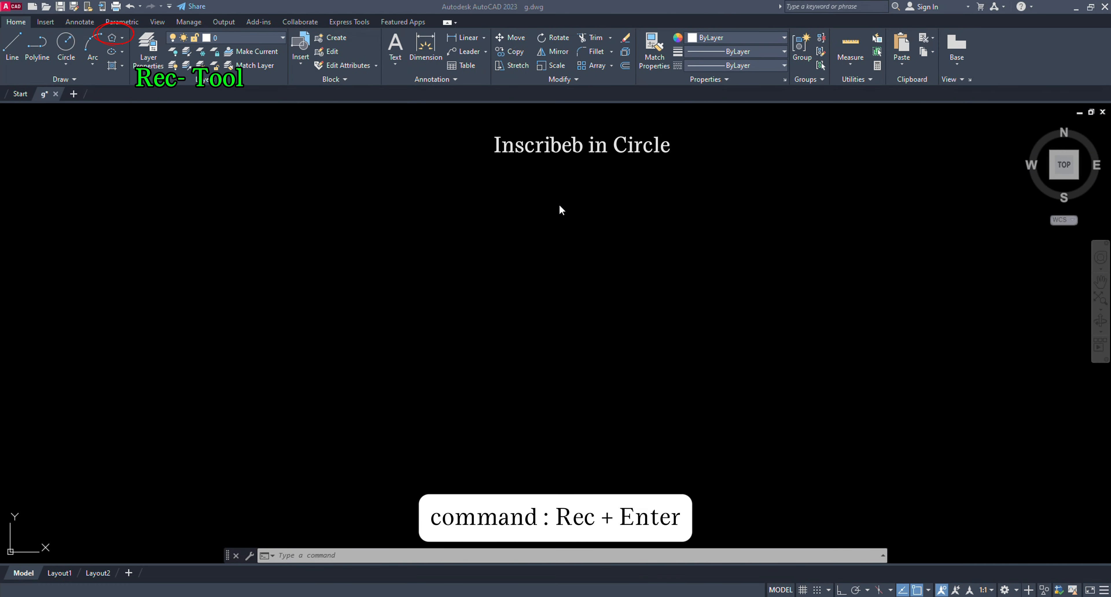
Step: Draw a 6-sided polygon inscribed in a circle of radius 500 around a freely picked center, with Ortho on
{"action": "left_click", "coordinate": [123, 38]}
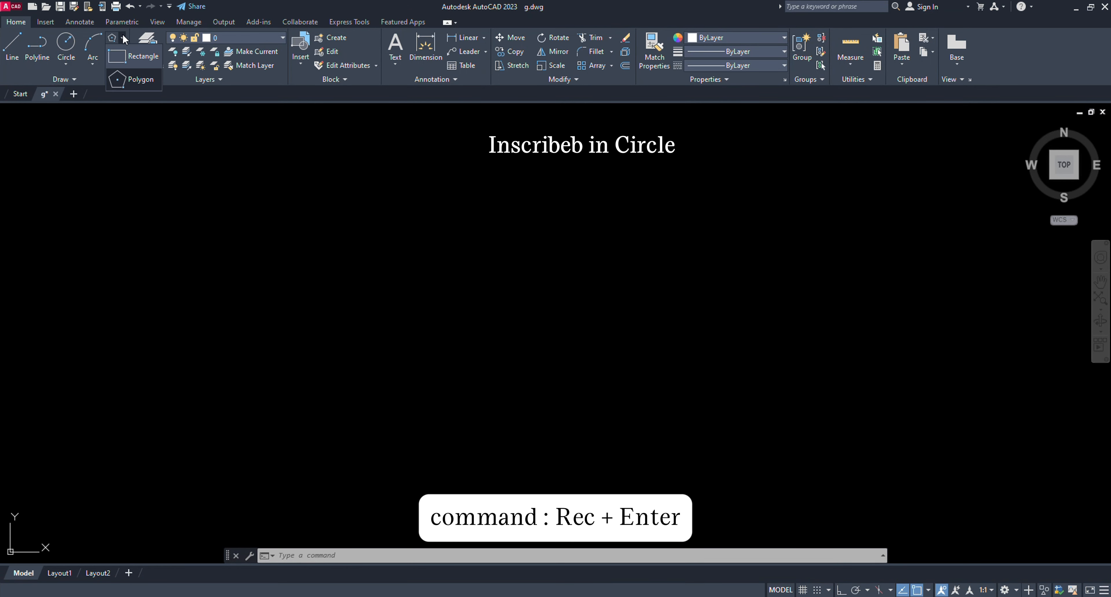
{"action": "left_click", "coordinate": [119, 78]}
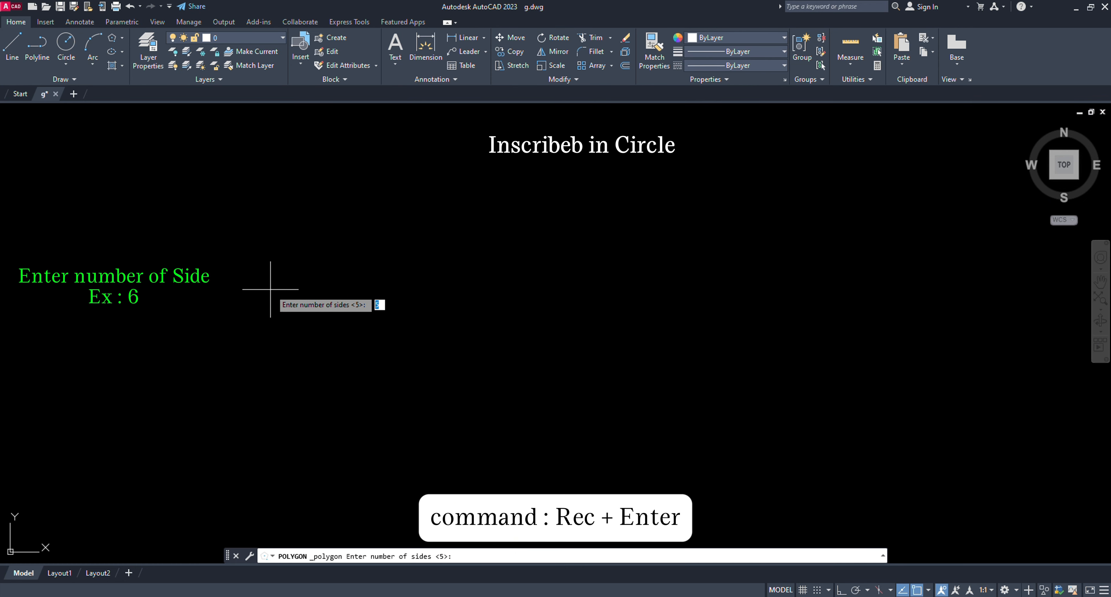
{"action": "type", "text": "6"}
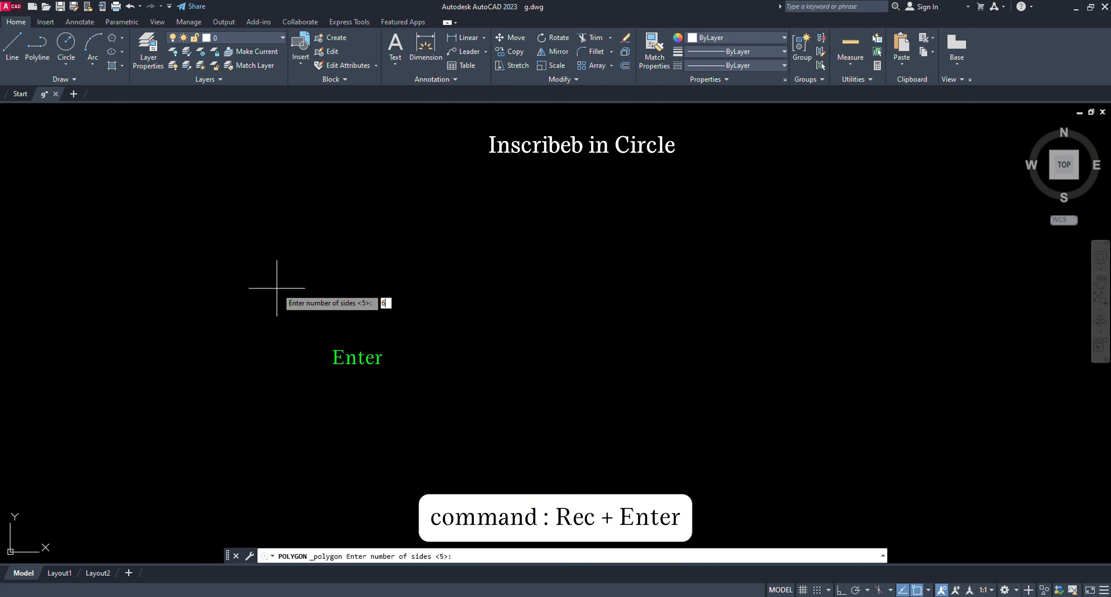
{"action": "key", "text": "Return"}
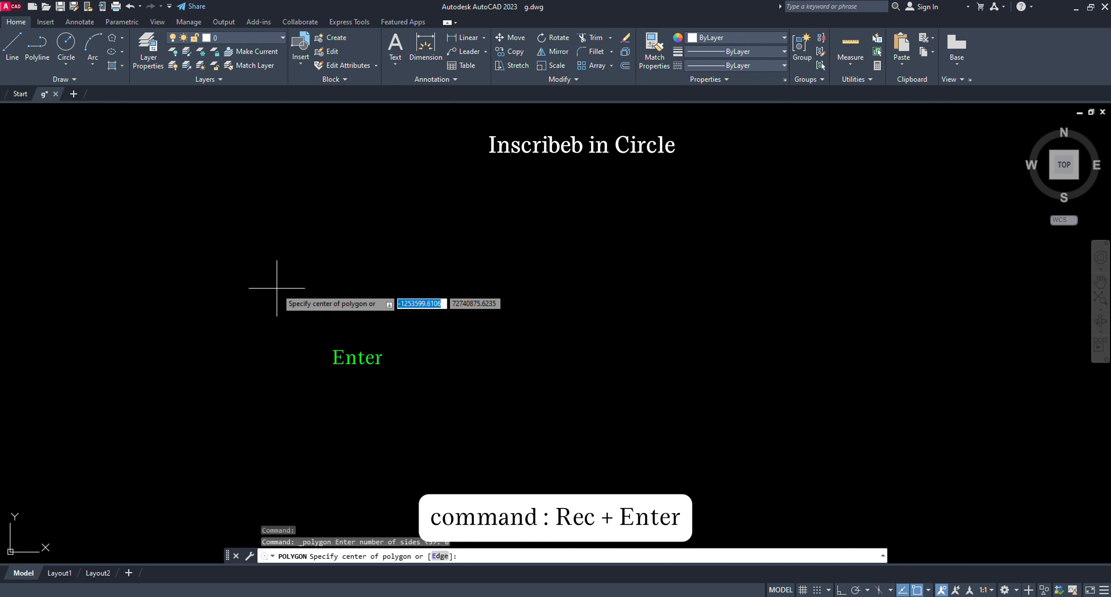
{"action": "left_click", "coordinate": [312, 313]}
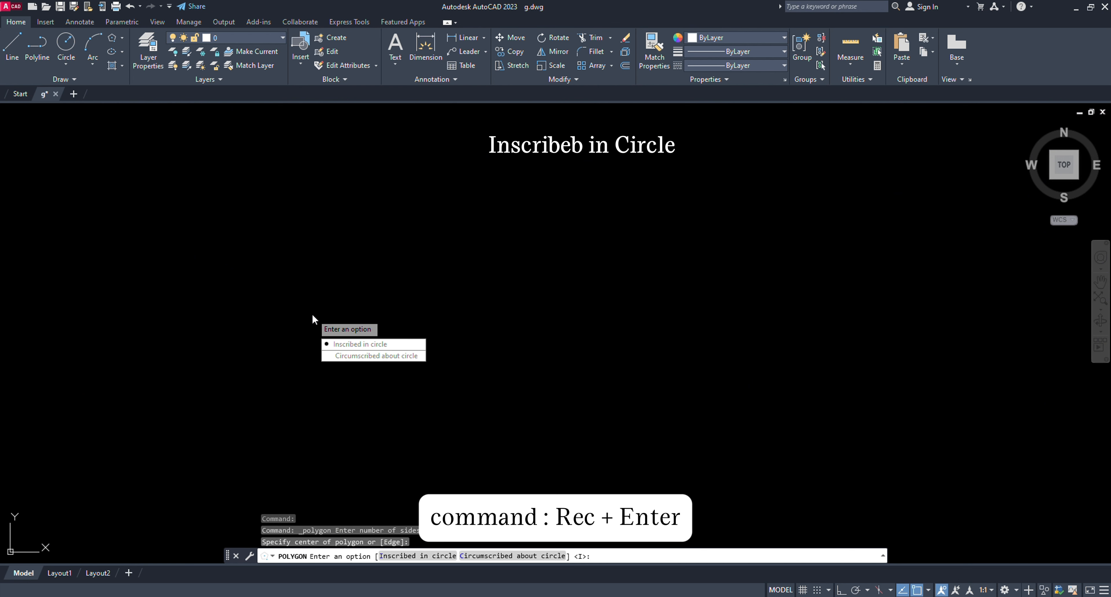
{"action": "left_click", "coordinate": [353, 346]}
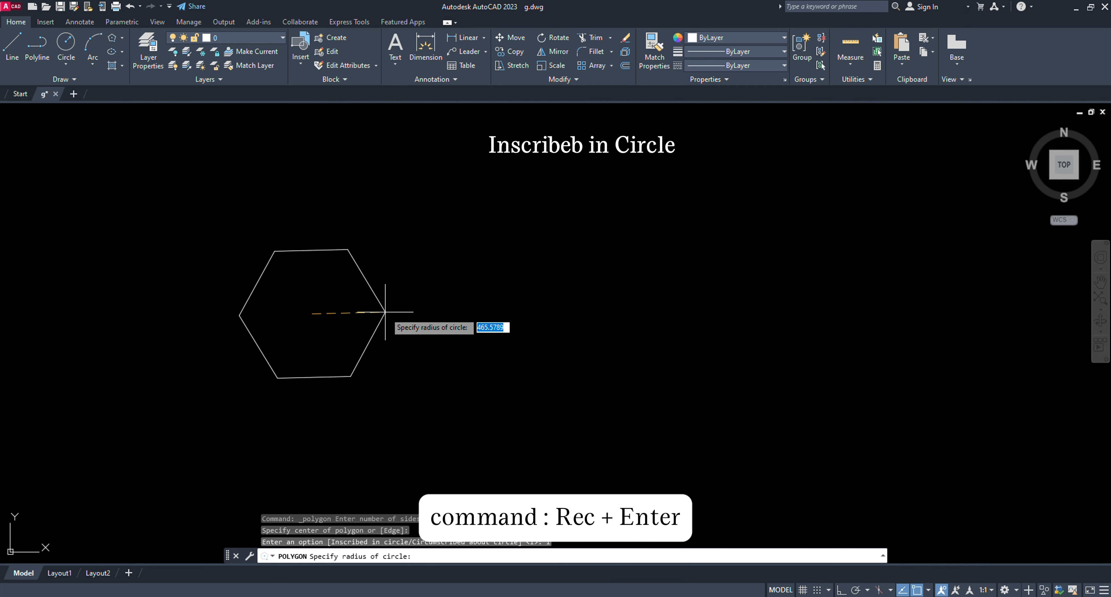
{"action": "key", "text": "F8"}
{"action": "type", "text": "5"}
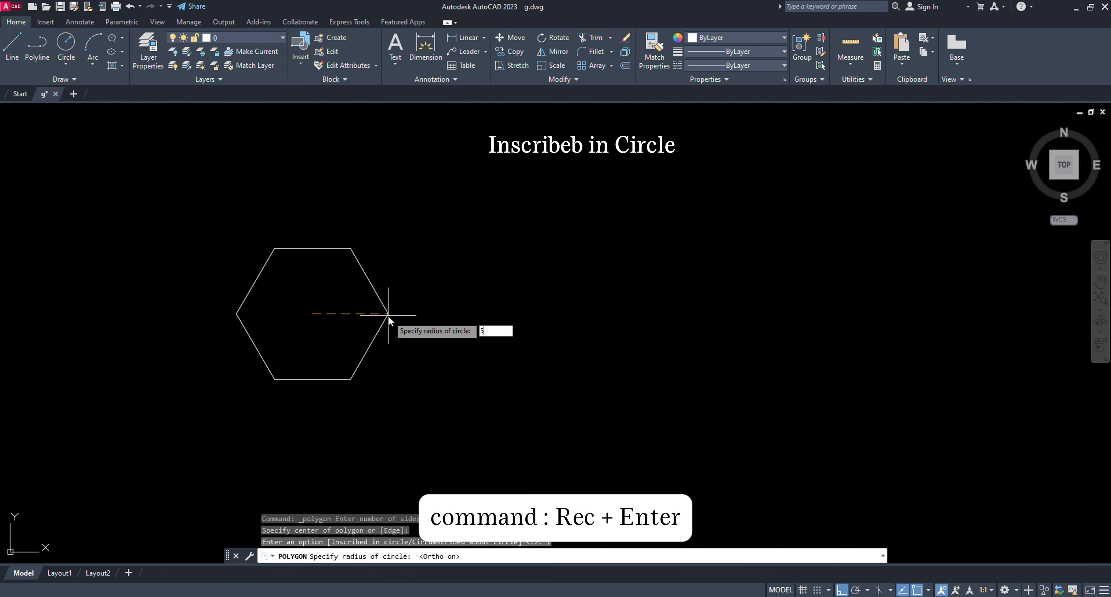
{"action": "type", "text": "00"}
{"action": "key", "text": "Return"}
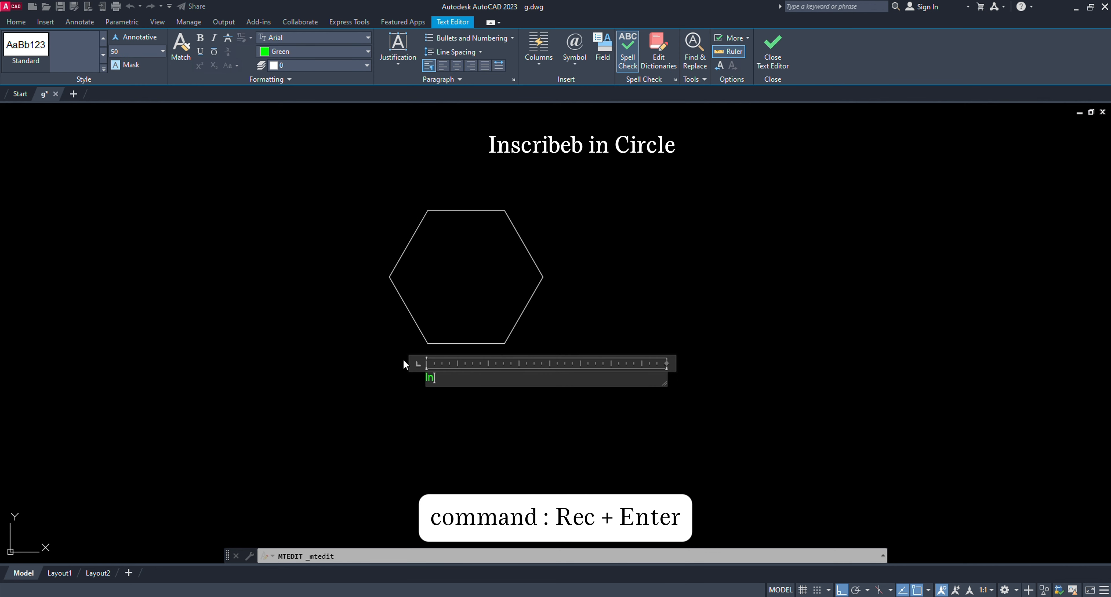
Step: Label the hexagon "Inscribeb in Circle" and add a linear dimension from its left corner to its center
{"action": "type", "text": "cribeb in Circle"}
{"action": "left_click", "coordinate": [633, 305]}
{"action": "type", "text": "dli"}
{"action": "key", "text": "Return"}
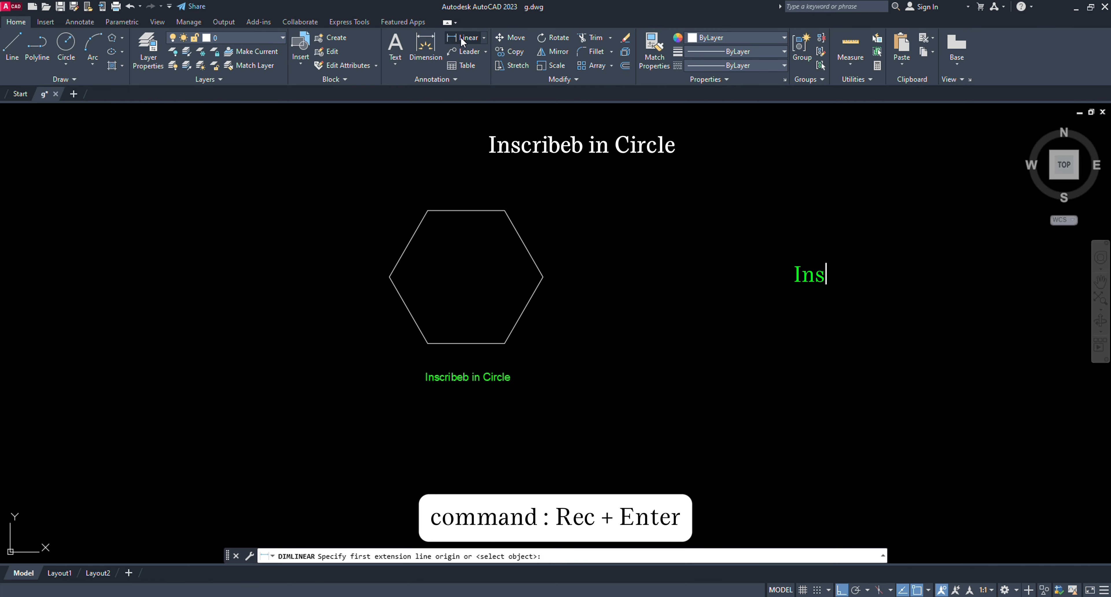
{"action": "left_click", "coordinate": [391, 276]}
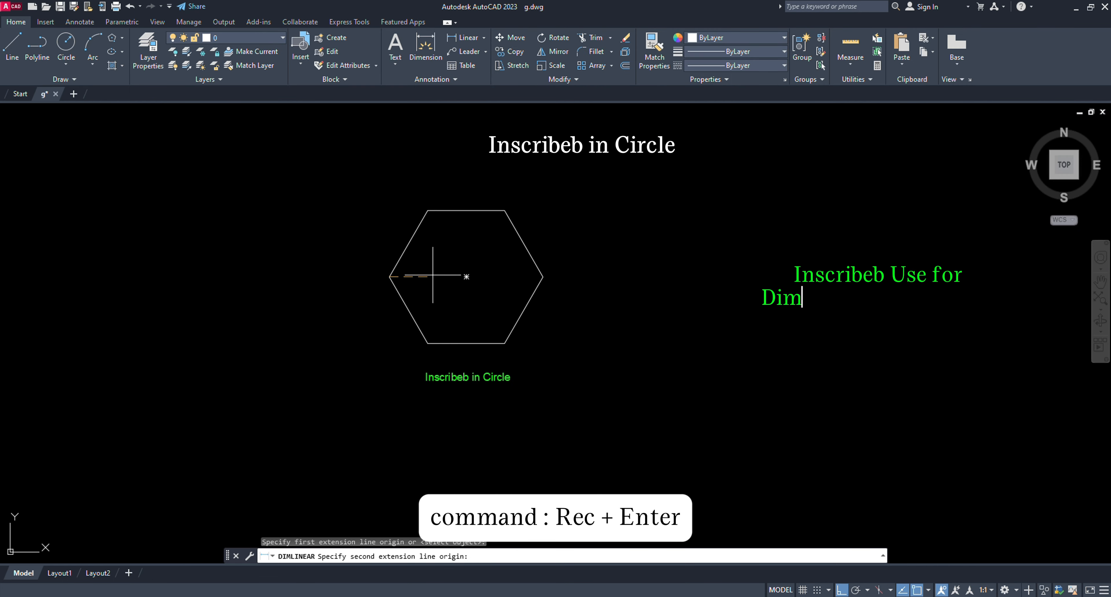
{"action": "left_click", "coordinate": [466, 277]}
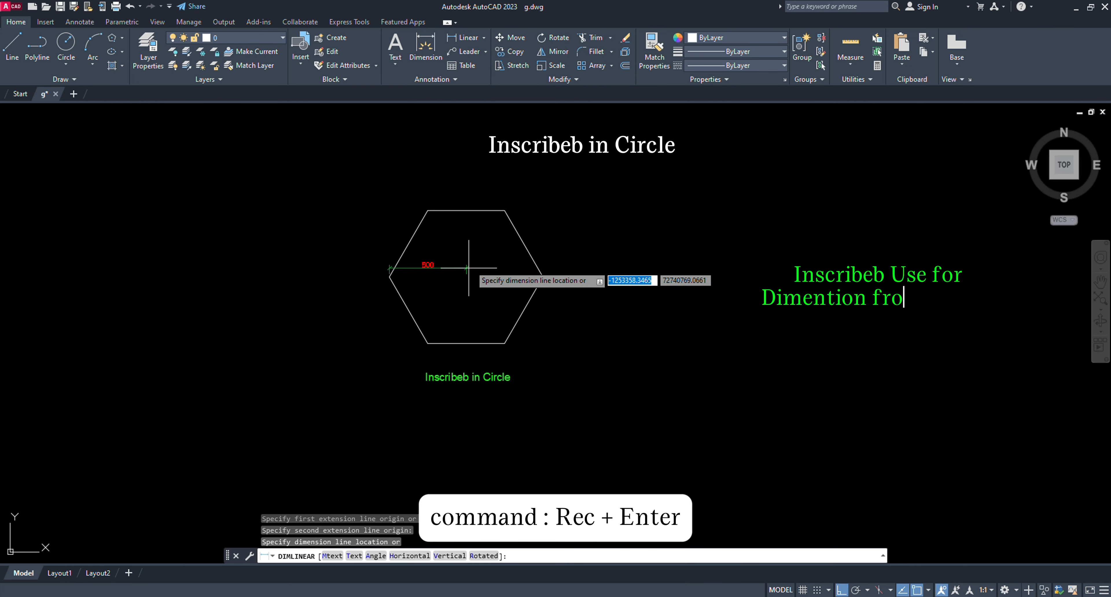
{"action": "left_click", "coordinate": [464, 285]}
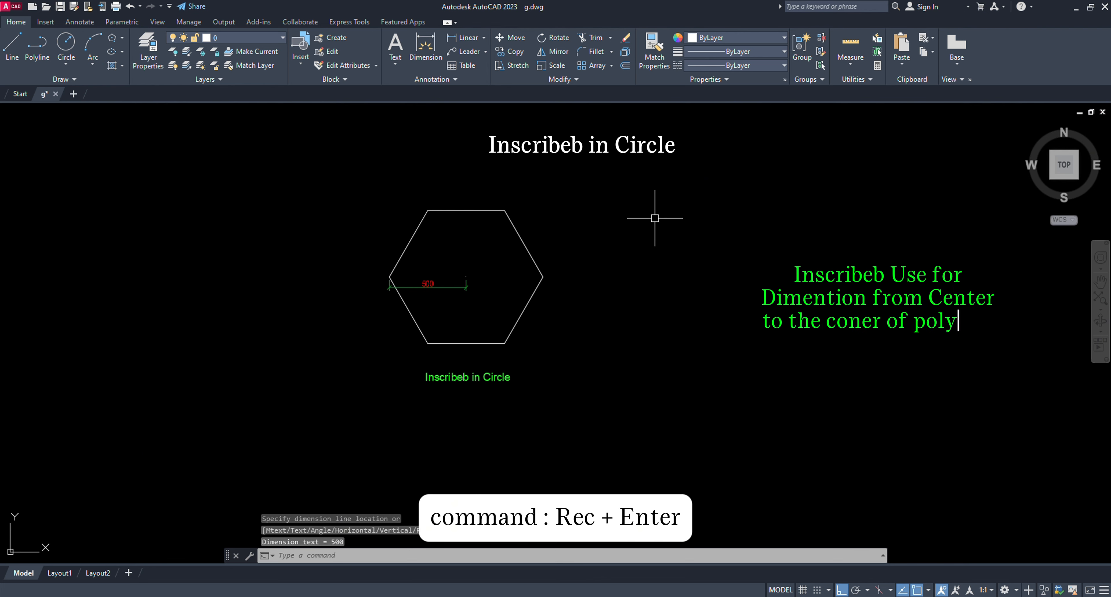
Step: Draw a second 6-sided polygon to the right of the first, circumscribed about a circle of radius 500
{"action": "type", "text": "z"}
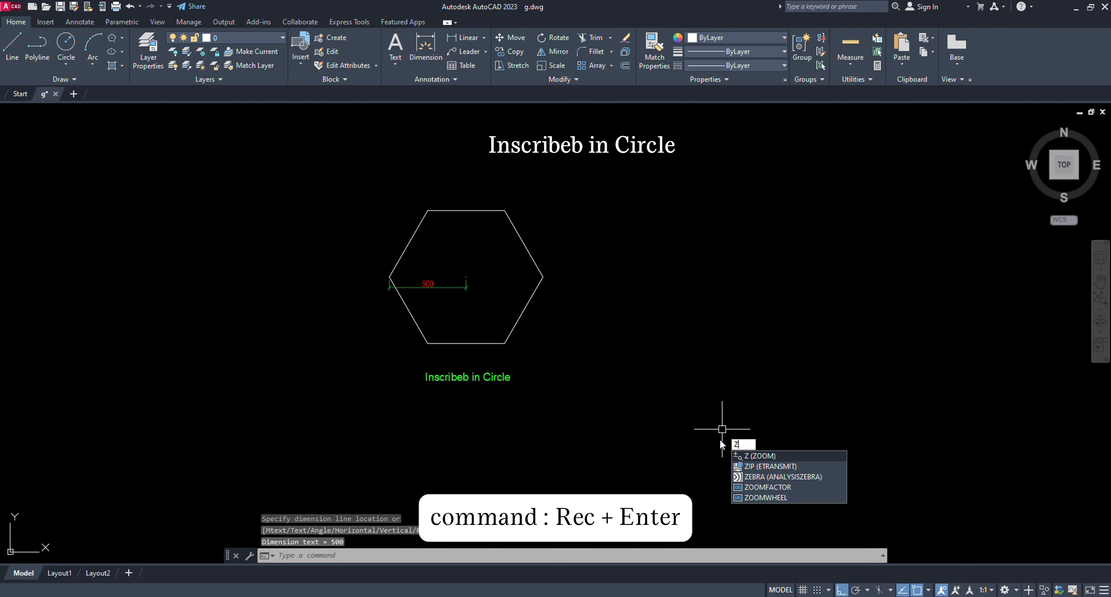
{"action": "key", "text": "Return"}
{"action": "left_click", "coordinate": [318, 157]}
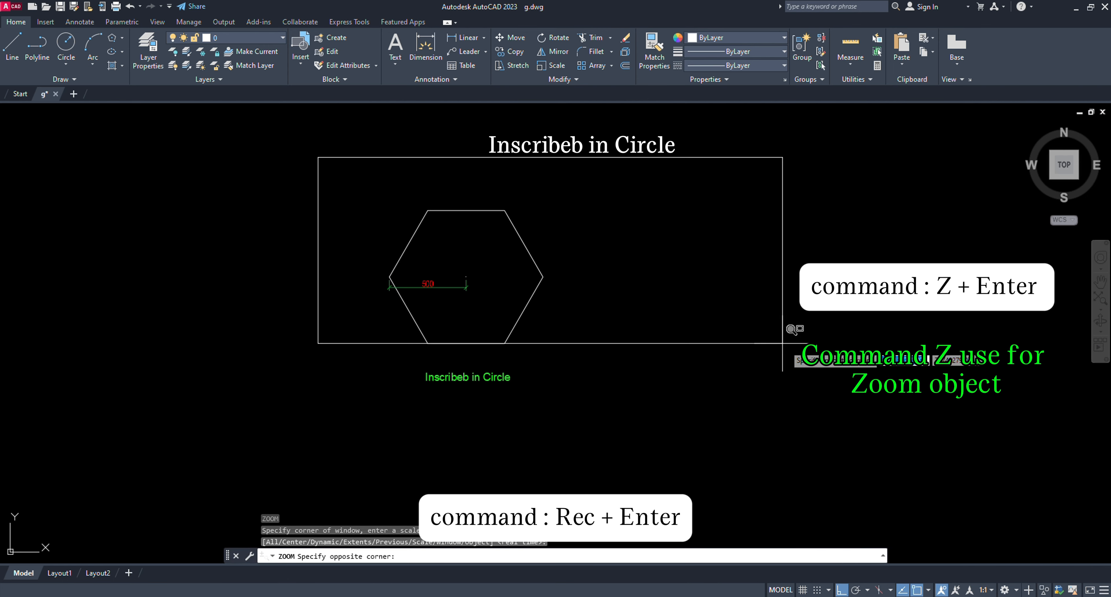
{"action": "left_click", "coordinate": [1096, 428]}
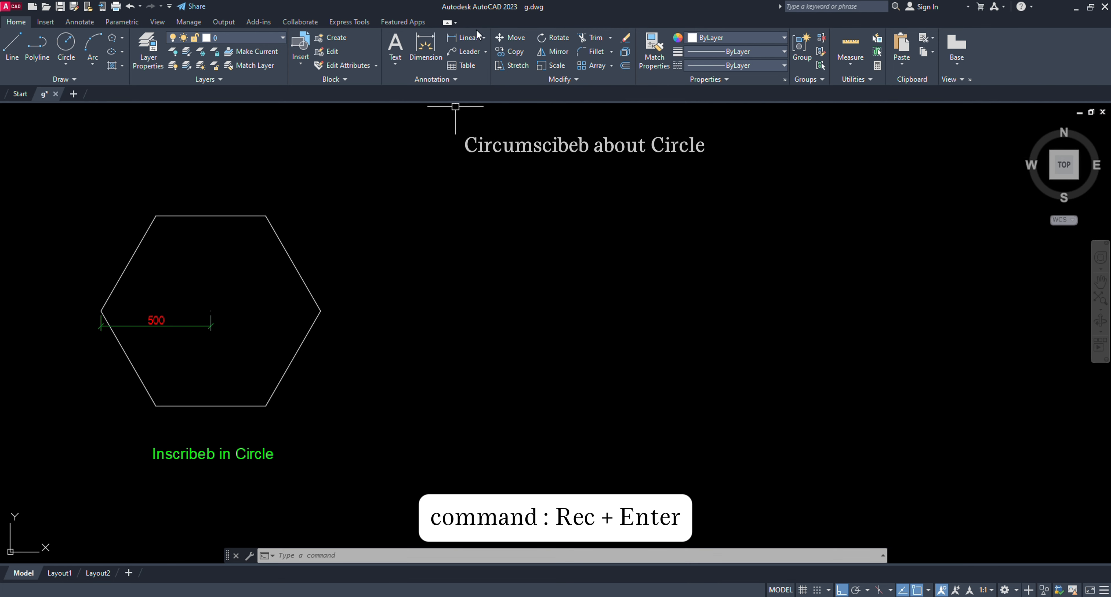
{"action": "key", "text": "Escape"}
{"action": "type", "text": "pol"}
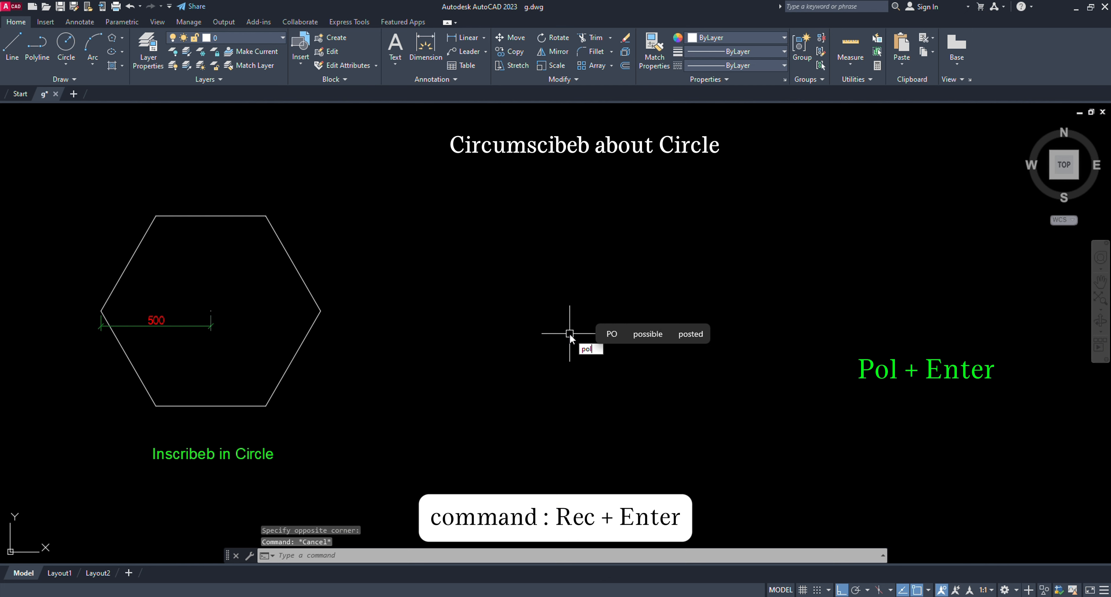
{"action": "key", "text": "Return"}
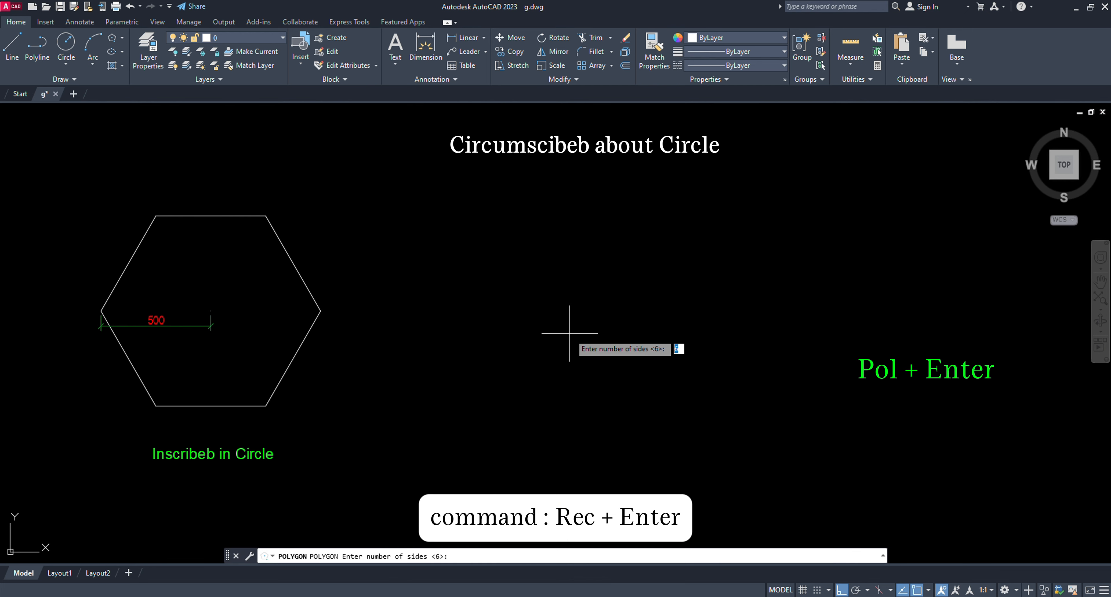
{"action": "key", "text": "Return"}
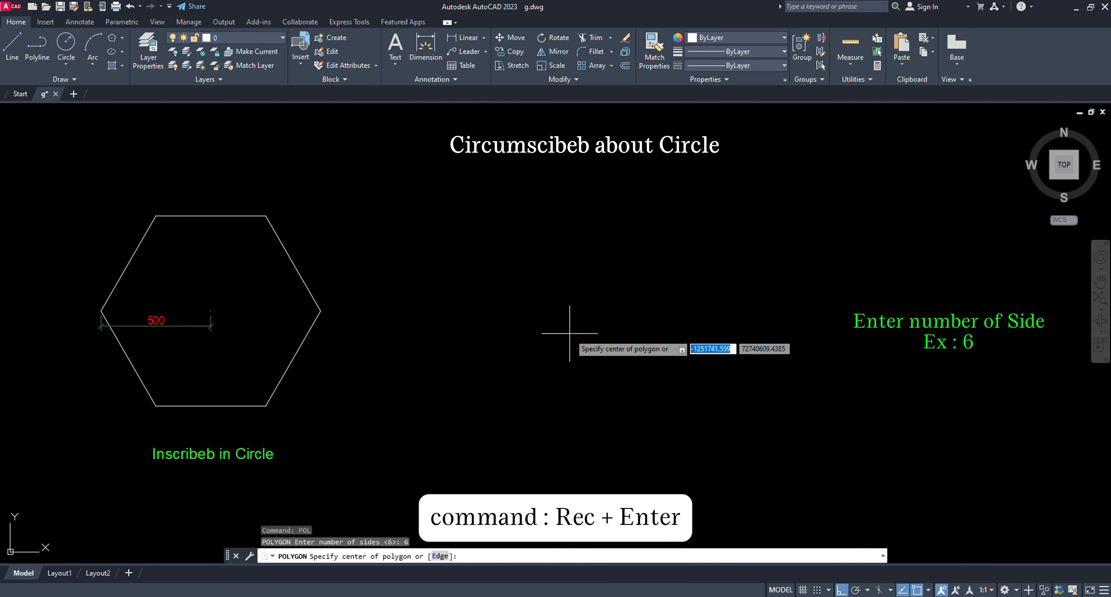
{"action": "left_click", "coordinate": [575, 316]}
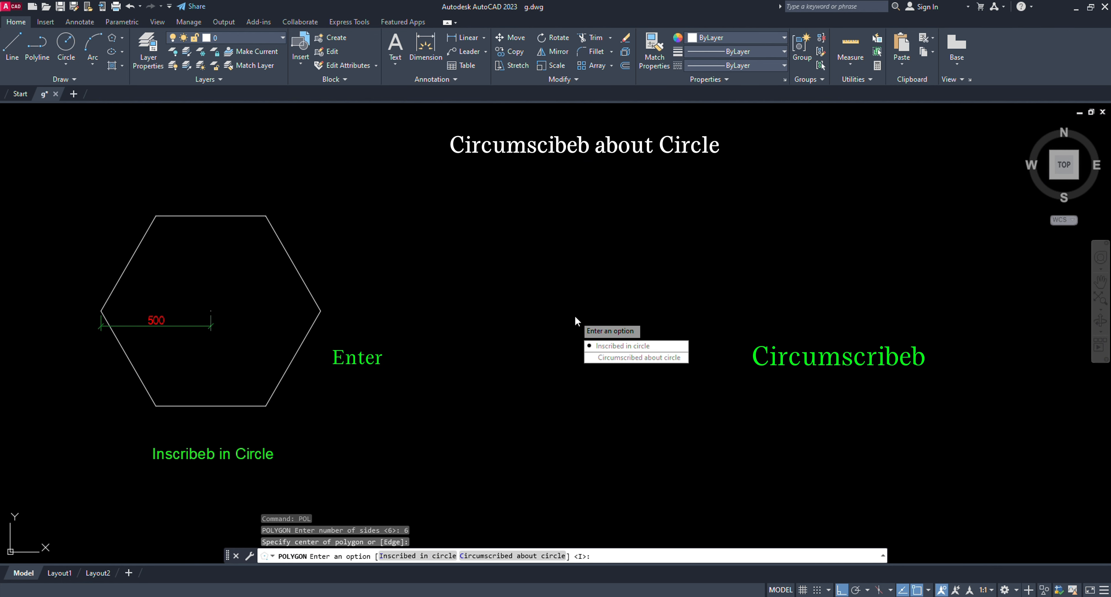
{"action": "left_click", "coordinate": [593, 357]}
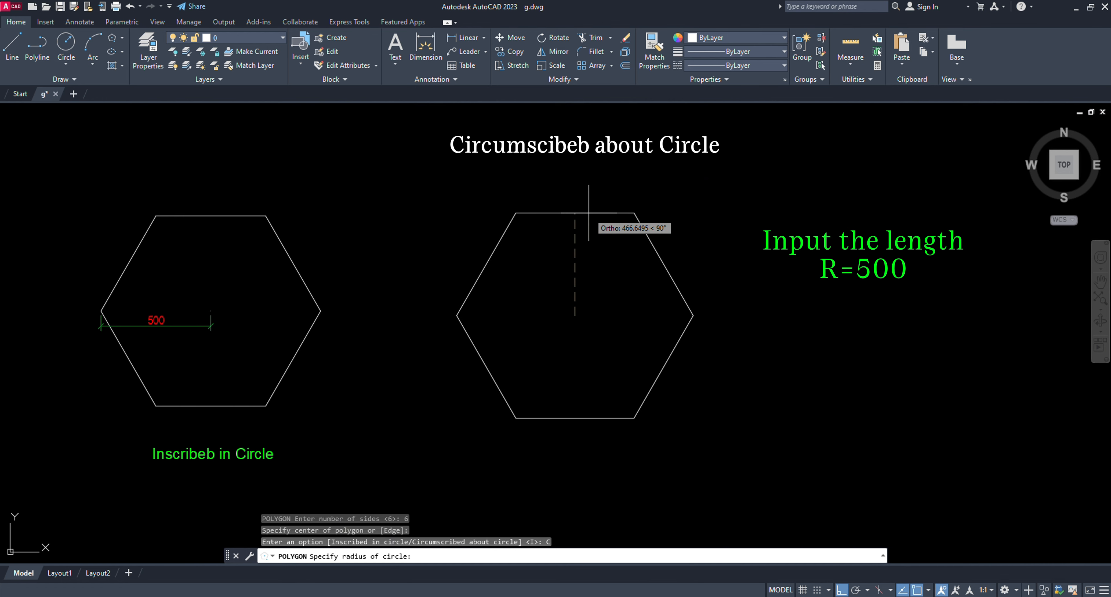
{"action": "type", "text": "500"}
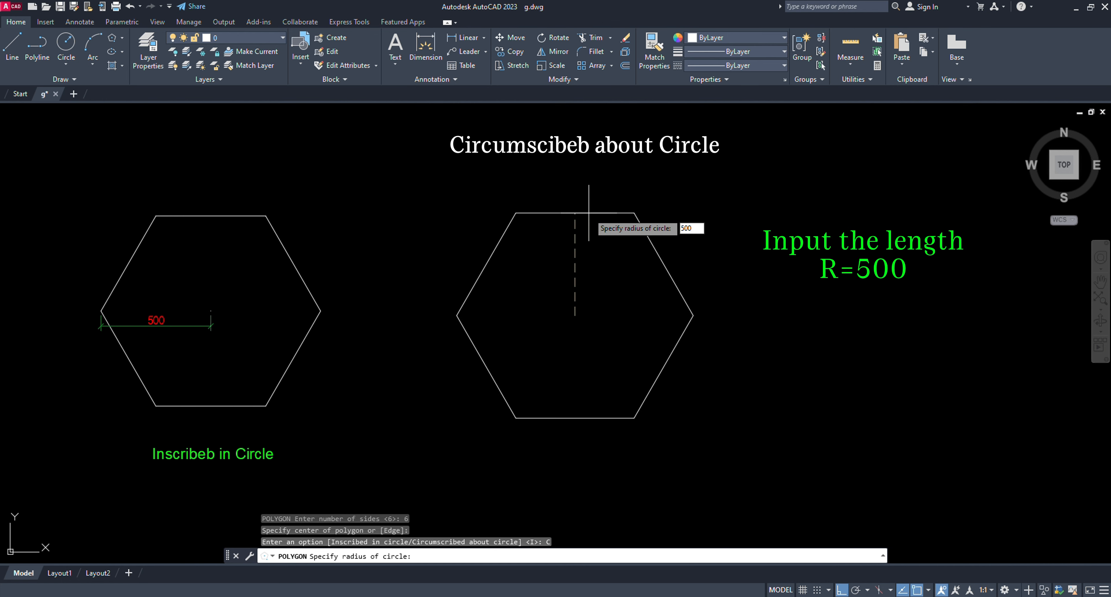
{"action": "key", "text": "Return"}
Step: Change the label below the second hexagon to "Circumscibeb about circle"
{"action": "double_click", "coordinate": [497, 441]}
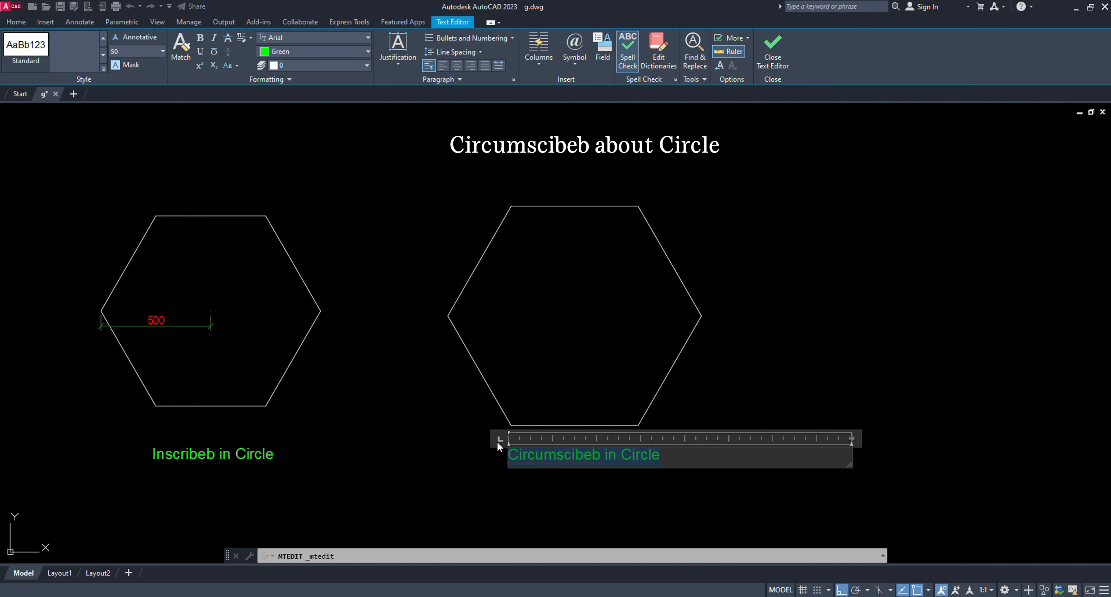
{"action": "type", "text": "Circum"}
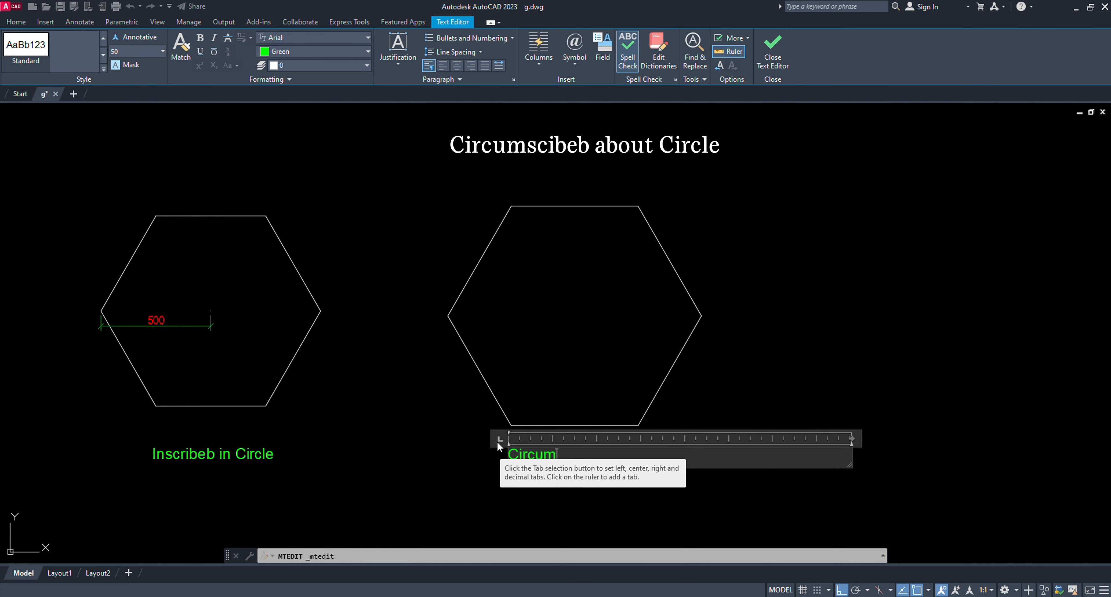
{"action": "type", "text": "scibeb about circlr"}
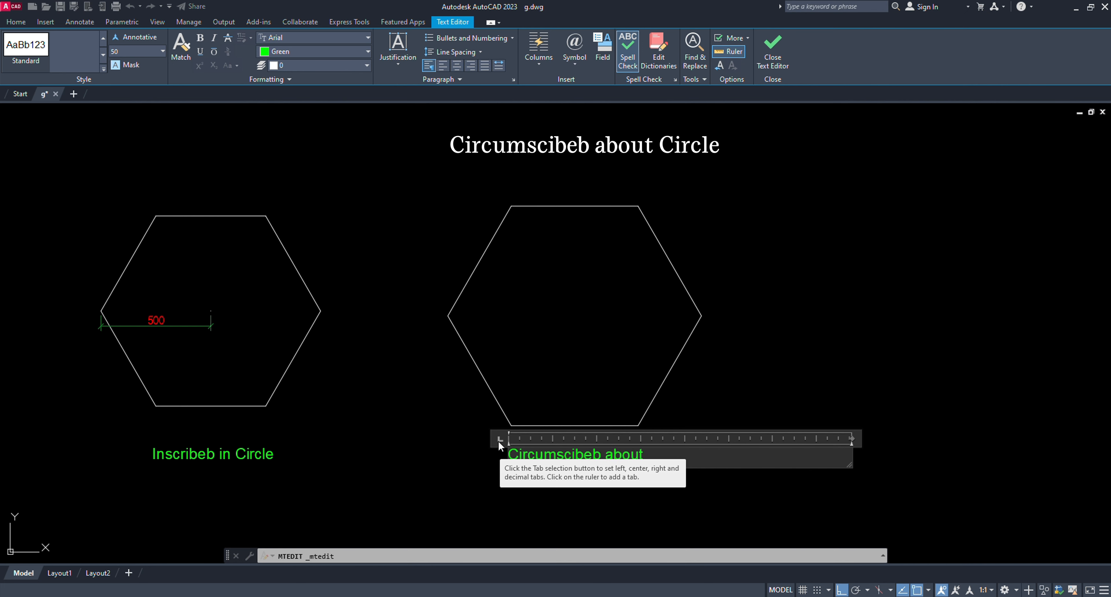
{"action": "left_click", "coordinate": [631, 426]}
Step: Move the "Circumscibeb about circle" label slightly left so it sits centered beneath the second hexagon
{"action": "left_click", "coordinate": [678, 454]}
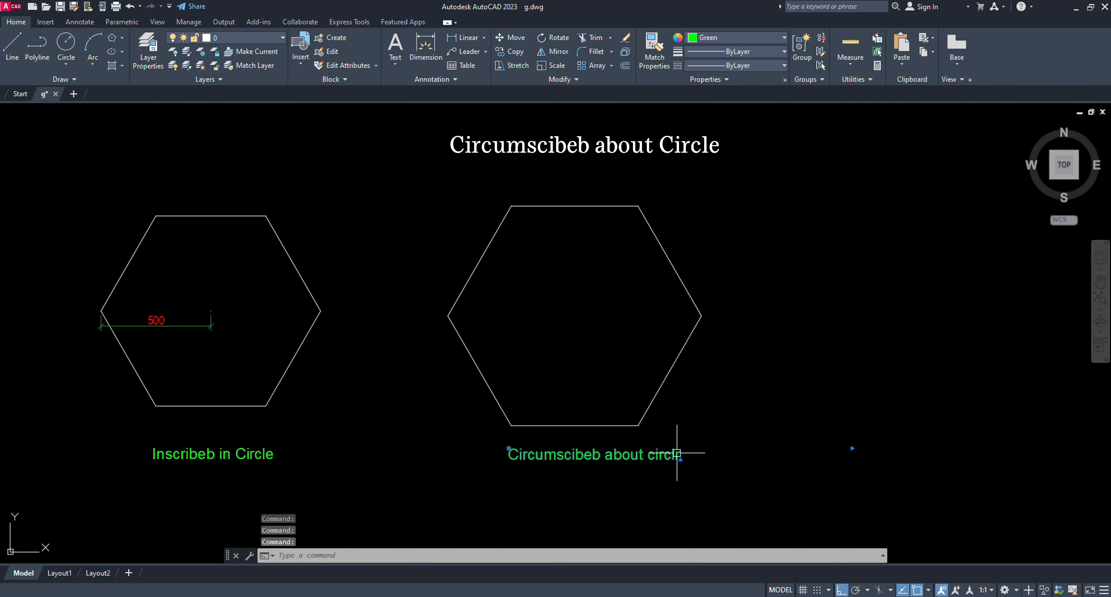
{"action": "type", "text": "M"}
{"action": "key", "text": "Return"}
{"action": "left_click", "coordinate": [757, 492]}
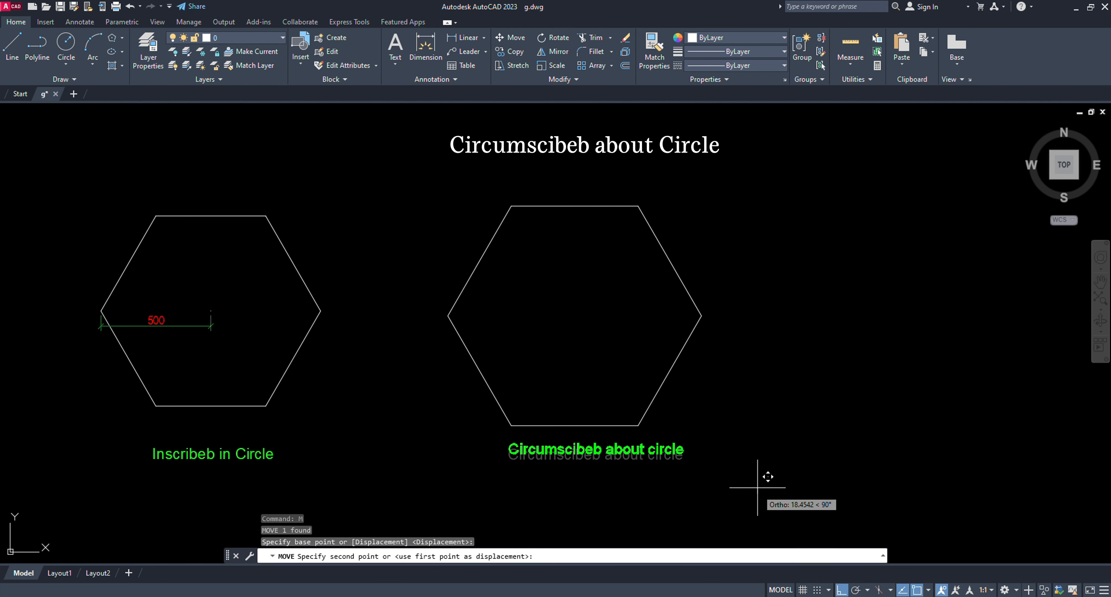
{"action": "left_click", "coordinate": [735, 495]}
Step: Add a vertical dimension from the midpoint of the second hexagon's top edge to its center
{"action": "type", "text": "DIM"}
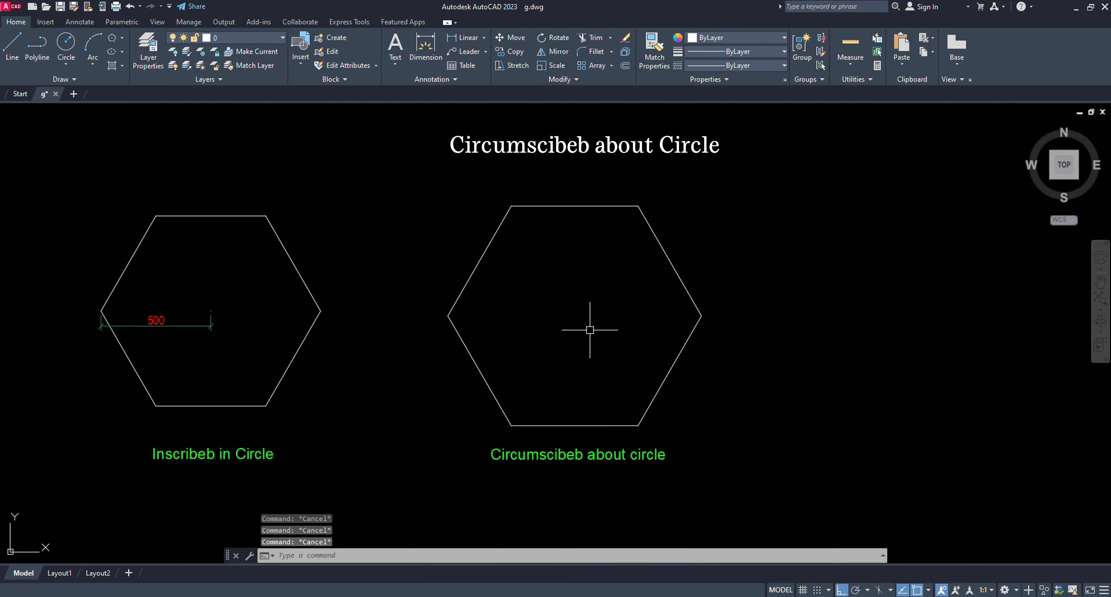
{"action": "key", "text": "Return"}
{"action": "left_click", "coordinate": [575, 206]}
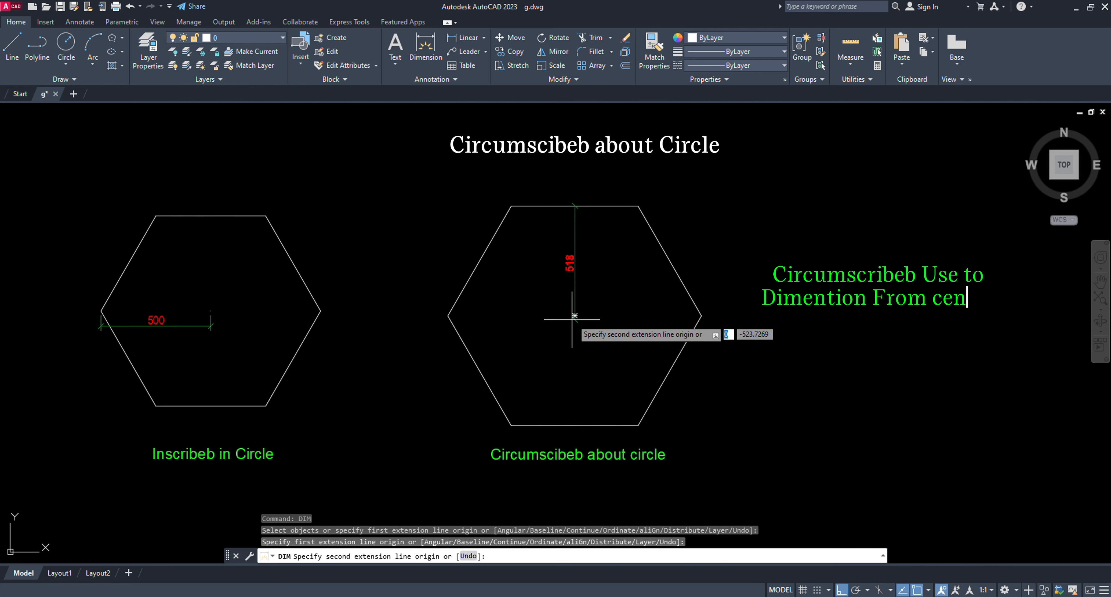
{"action": "left_click", "coordinate": [575, 317]}
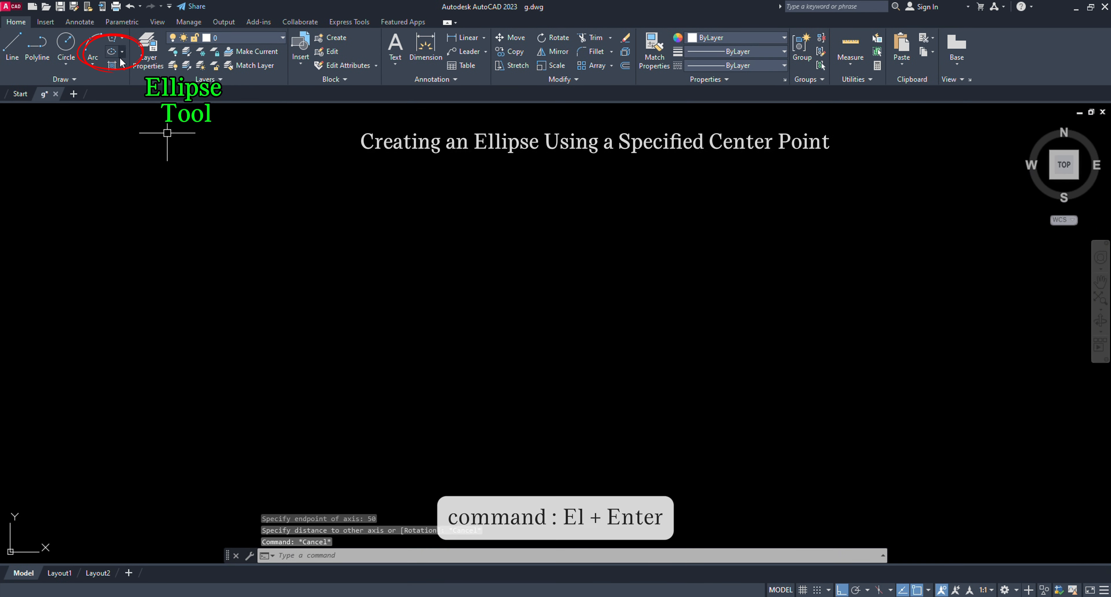
Step: Draw a horizontal ellipse from a freely picked center point, with a vertical half-axis of about 100
{"action": "left_click", "coordinate": [118, 54]}
{"action": "left_click", "coordinate": [313, 387]}
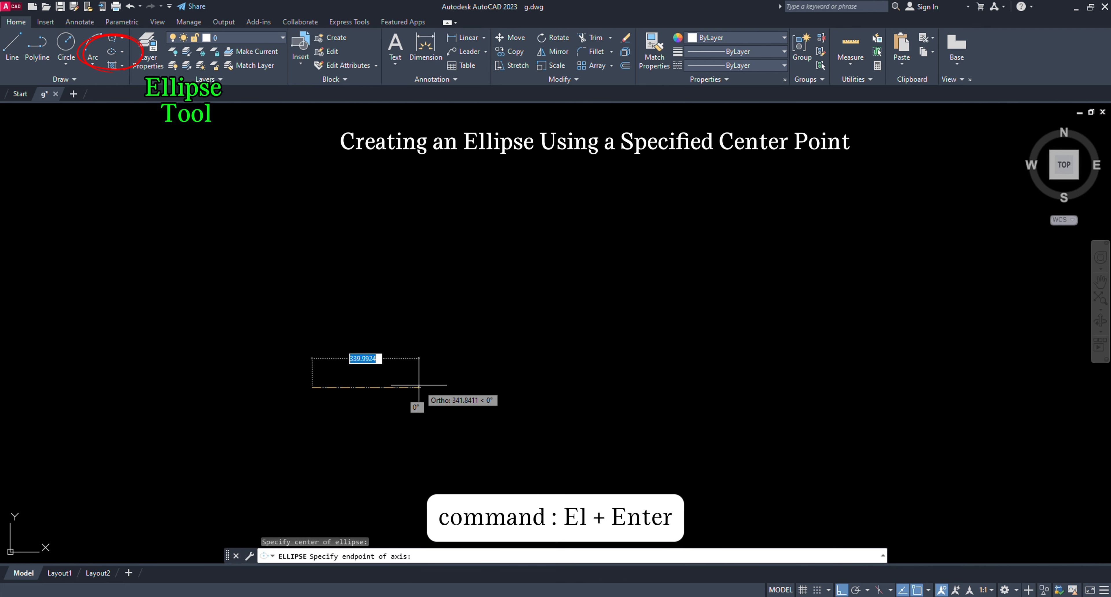
{"action": "left_click", "coordinate": [402, 387]}
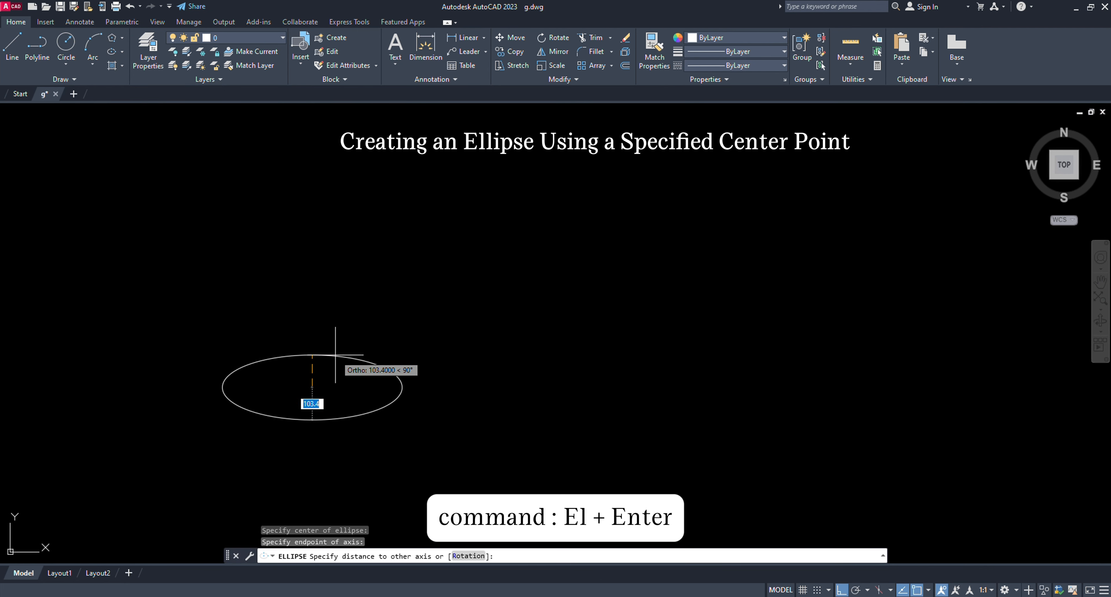
{"action": "left_click", "coordinate": [315, 357]}
{"action": "key", "text": "Escape"}
{"action": "key", "text": "Escape"}
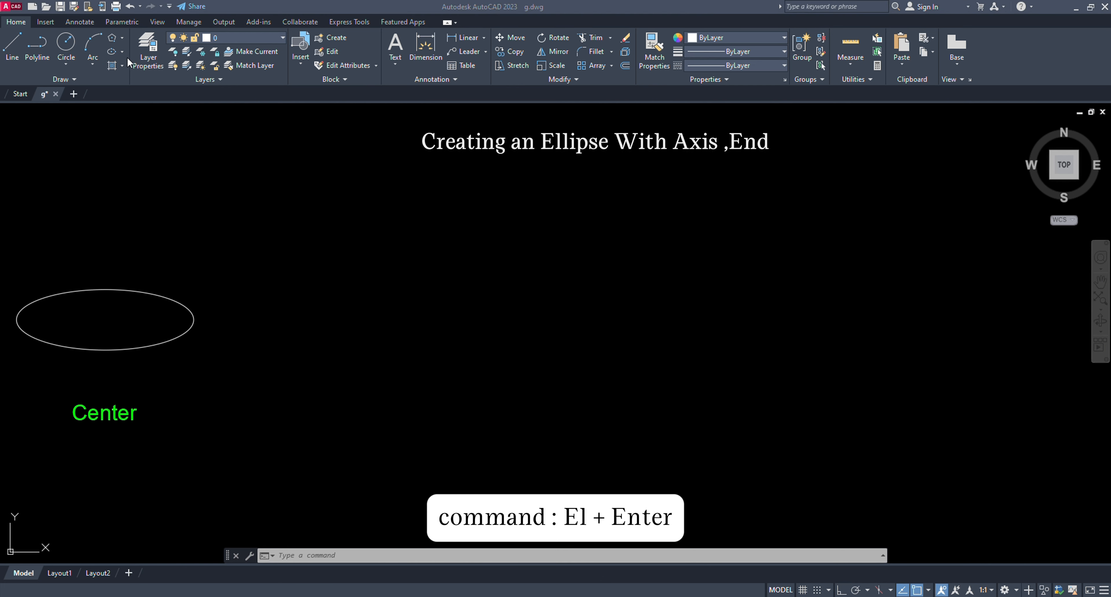
Step: Draw a second ellipse to the right of the first with the Axis, End method, using a horizontal axis and a vertical half-axis of 90
{"action": "left_click", "coordinate": [122, 52]}
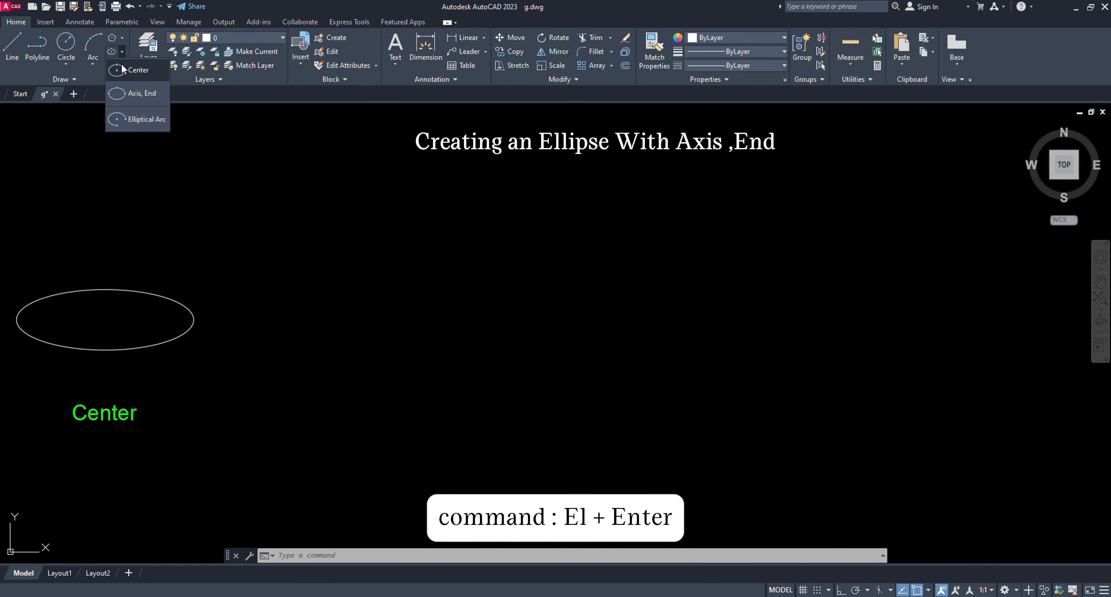
{"action": "left_click", "coordinate": [125, 94]}
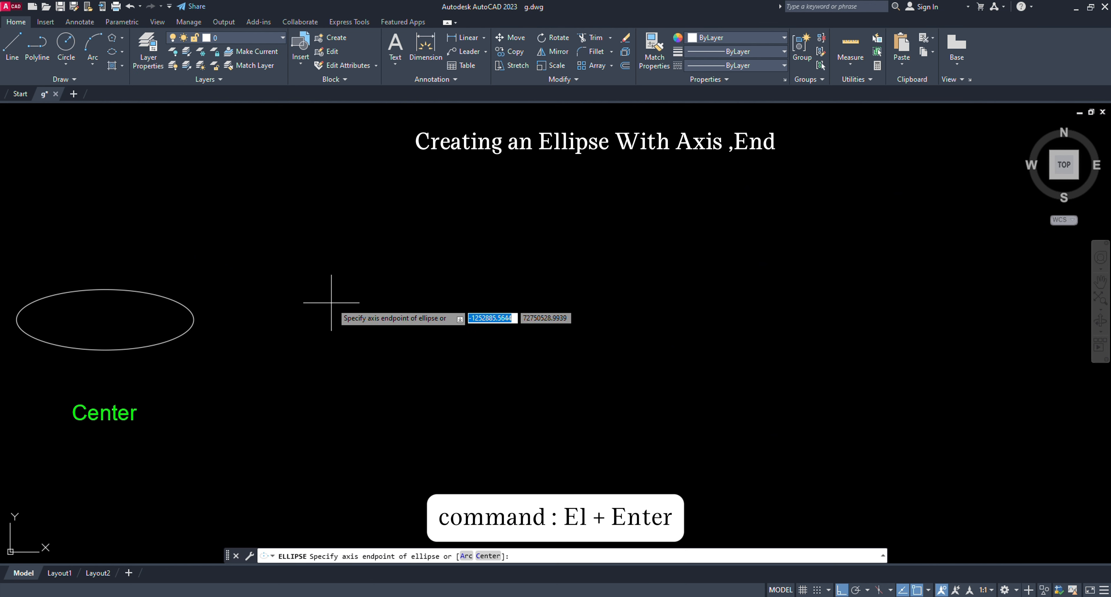
{"action": "left_click", "coordinate": [348, 318]}
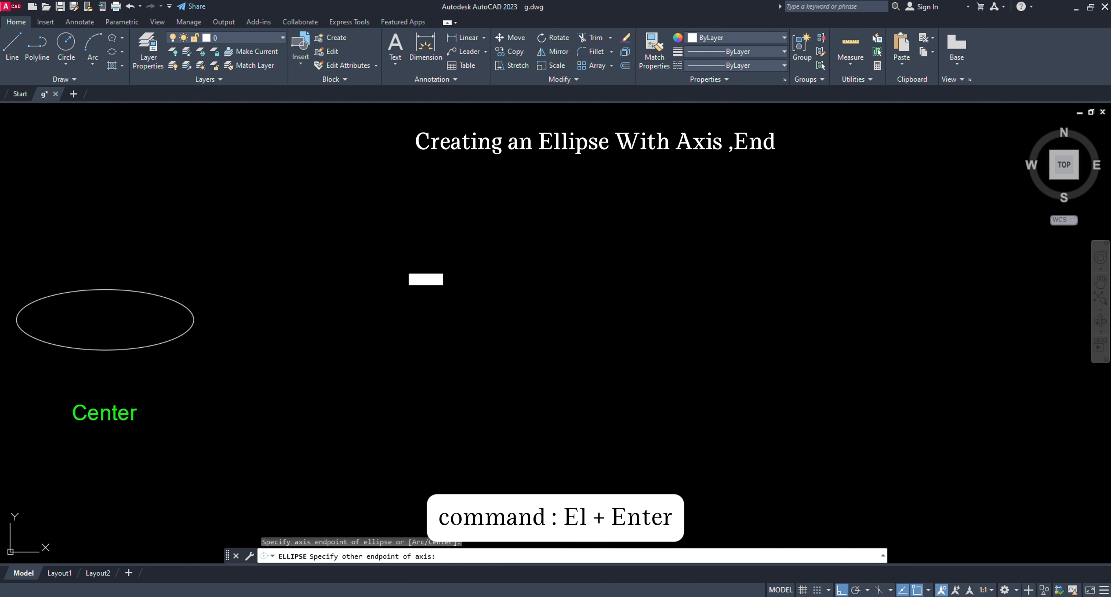
{"action": "left_click", "coordinate": [504, 318]}
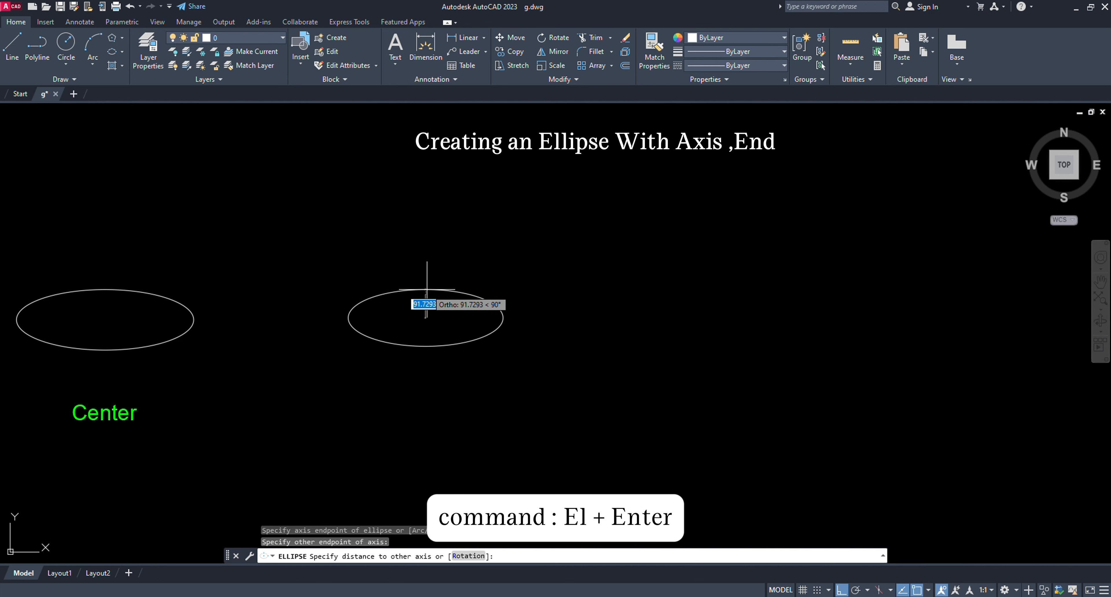
{"action": "type", "text": "90"}
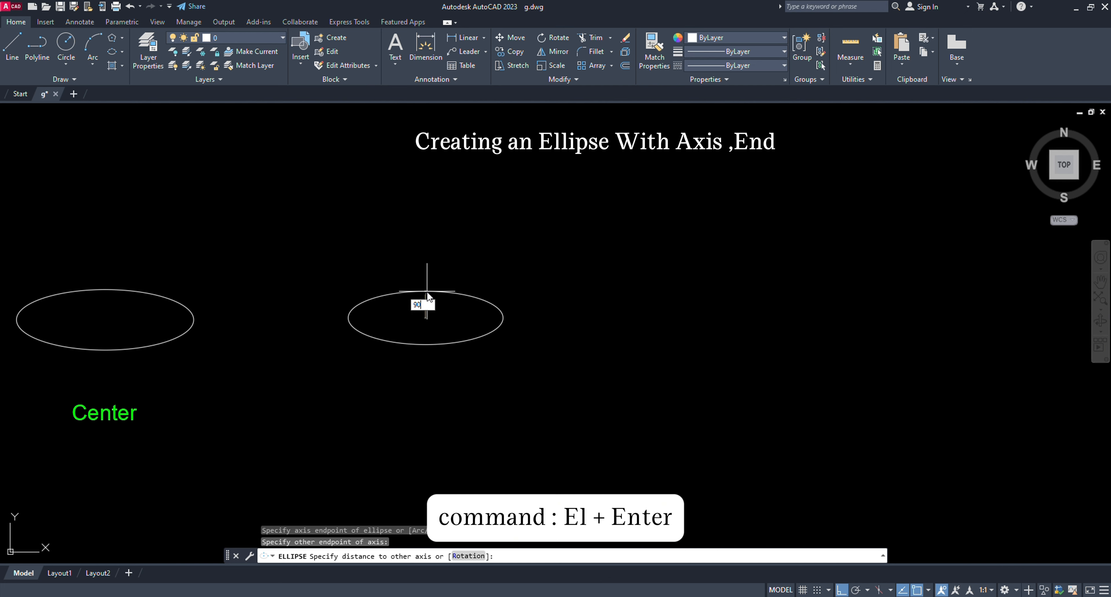
{"action": "key", "text": "Return"}
{"action": "key", "text": "Escape"}
{"action": "key", "text": "Escape"}
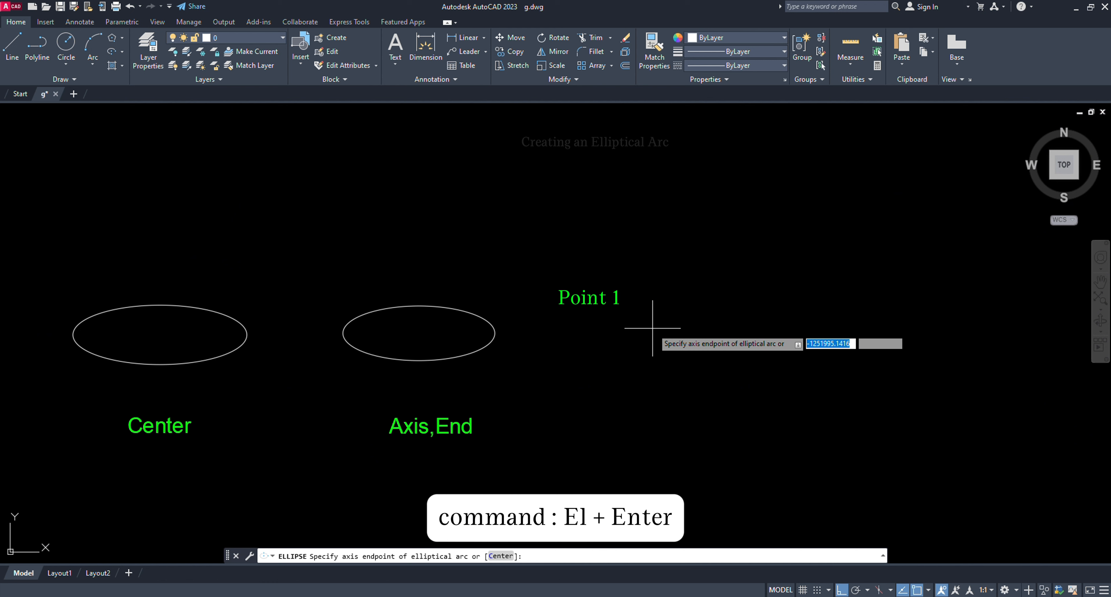
Step: Draw a horizontal elliptical arc to the right of the two ellipses, with a start angle of 90 and its end at the left axis endpoint
{"action": "left_click", "coordinate": [653, 328]}
{"action": "left_click", "coordinate": [793, 328]}
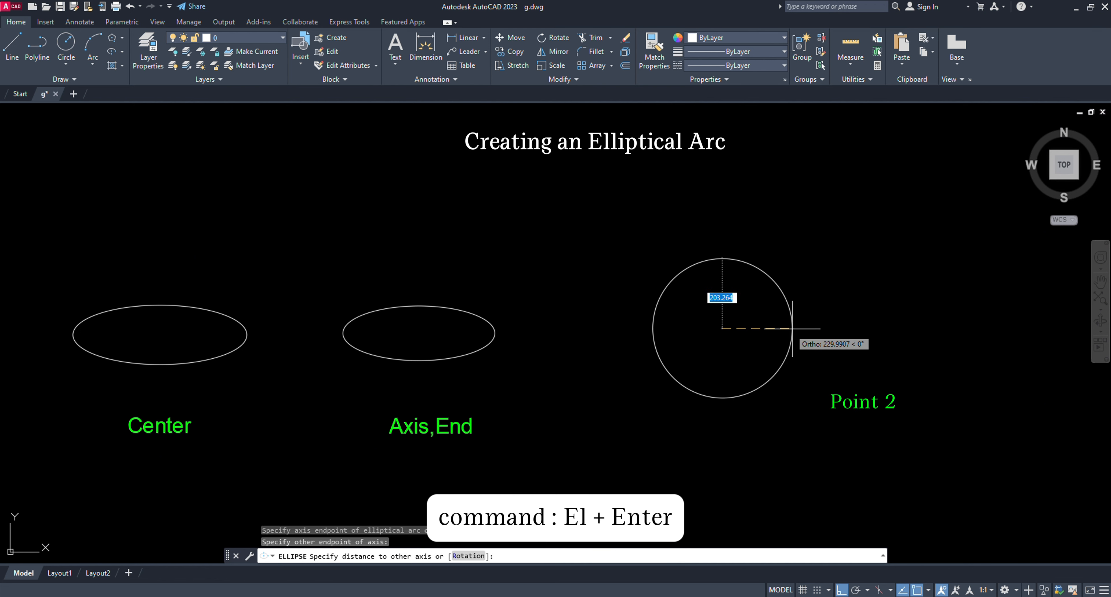
{"action": "left_click", "coordinate": [753, 317]}
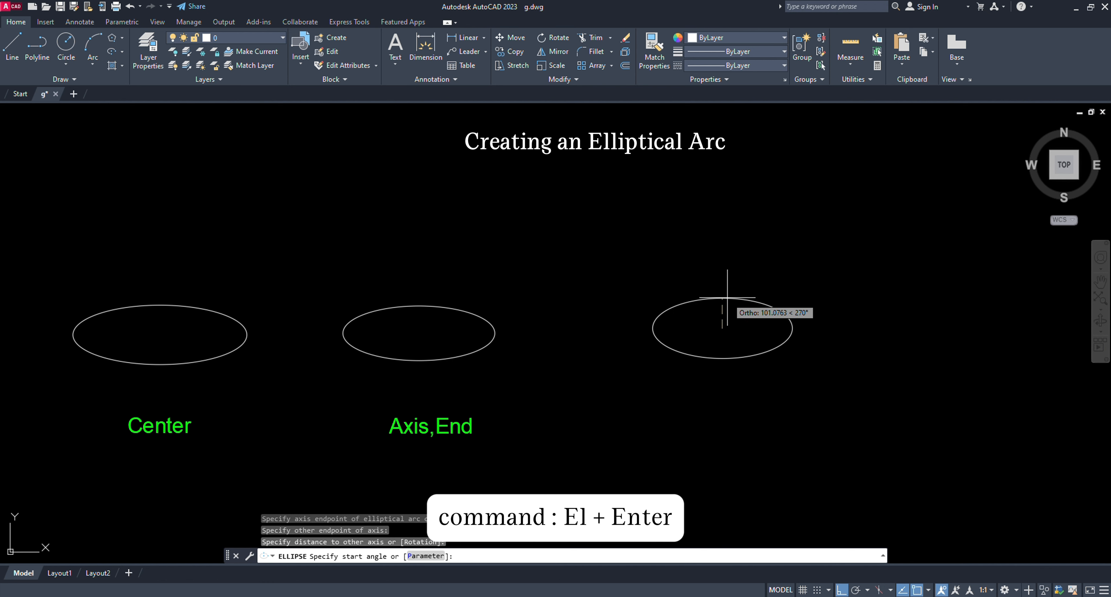
{"action": "type", "text": "90"}
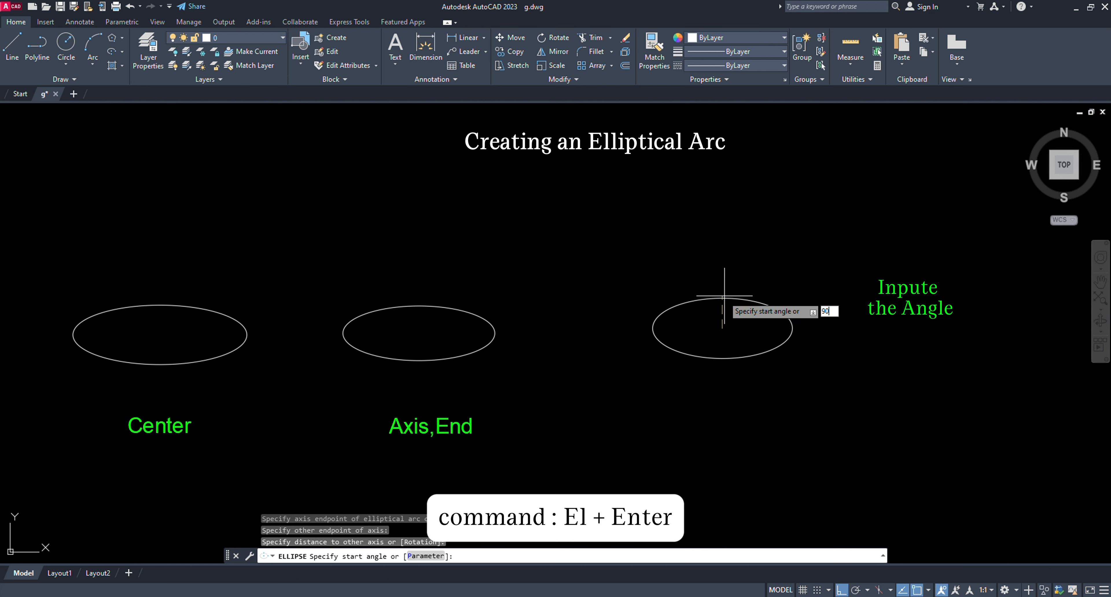
{"action": "key", "text": "Return"}
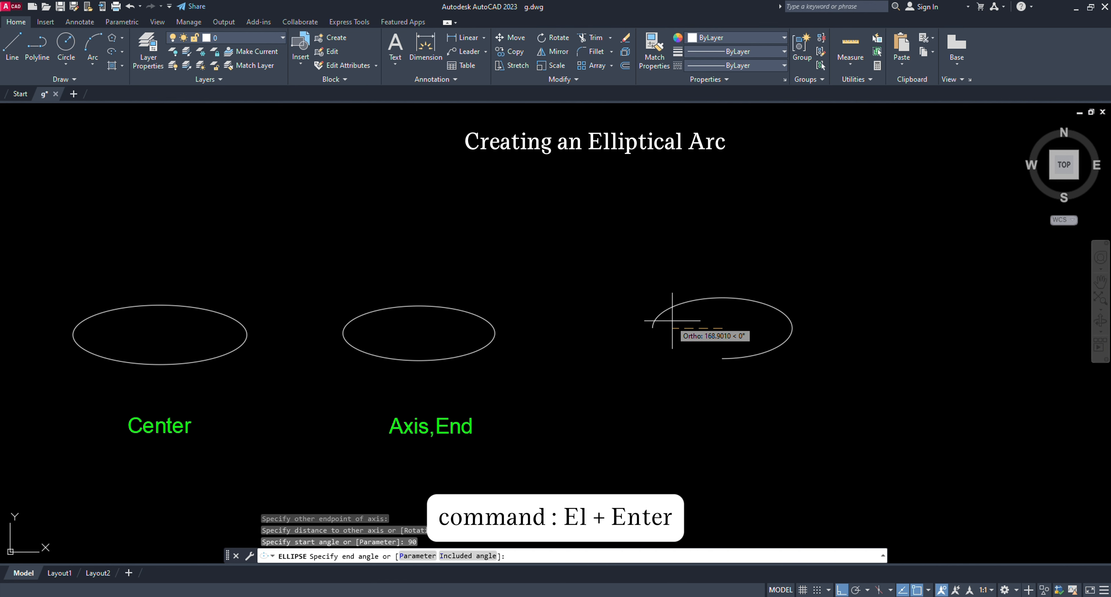
{"action": "left_click", "coordinate": [685, 323]}
Step: Label the elliptical arc "Ellips Arc" by rewriting the copied "Axis,End" text below it
{"action": "left_click", "coordinate": [753, 343]}
{"action": "left_click", "coordinate": [724, 380]}
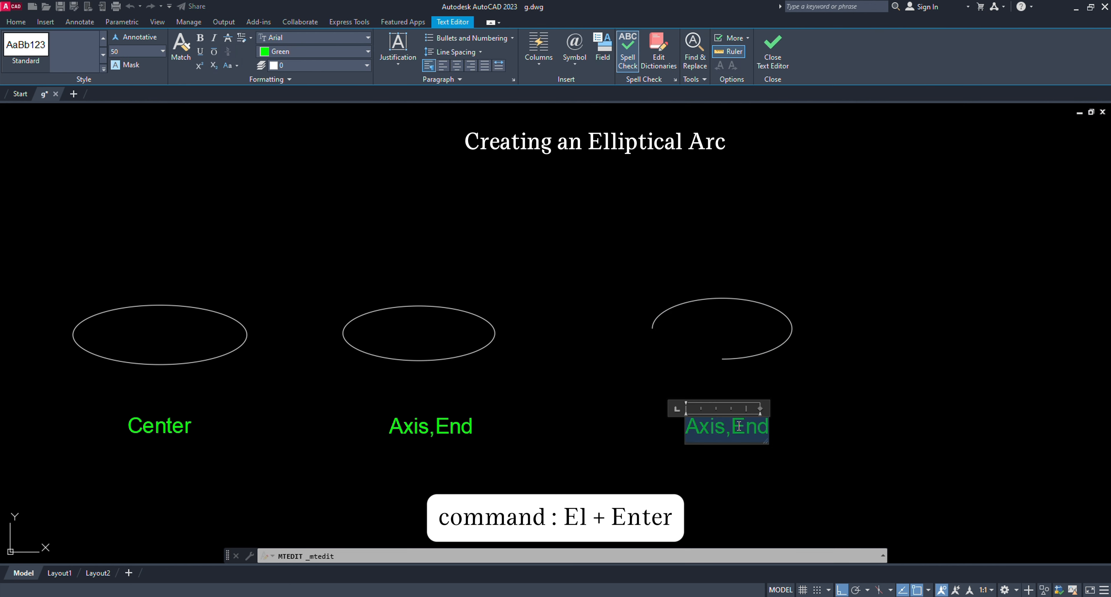
{"action": "type", "text": "Ellip"}
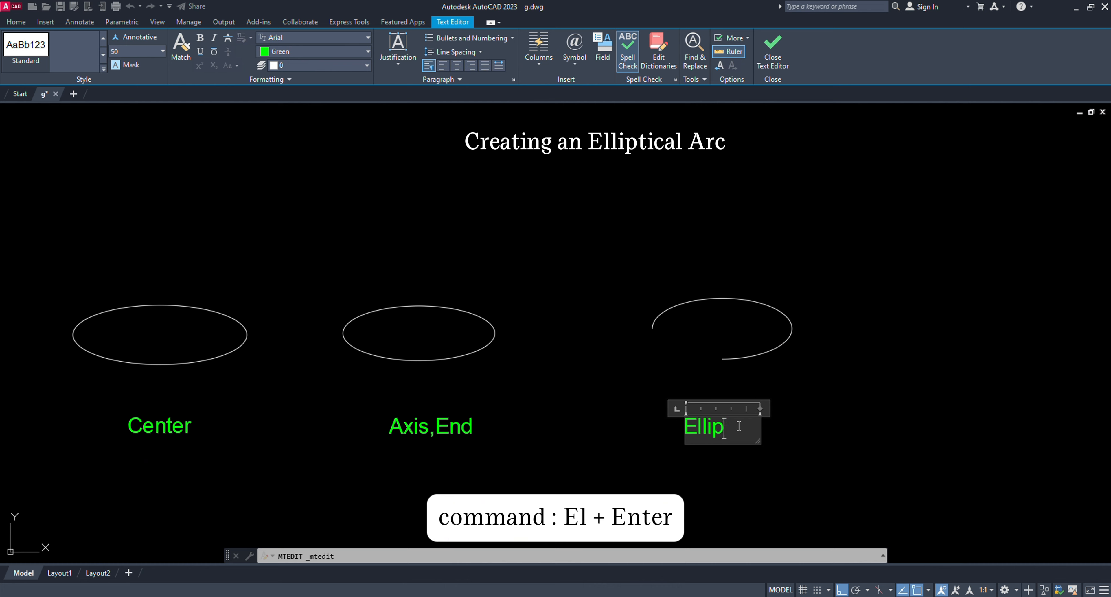
{"action": "type", "text": "s Arc"}
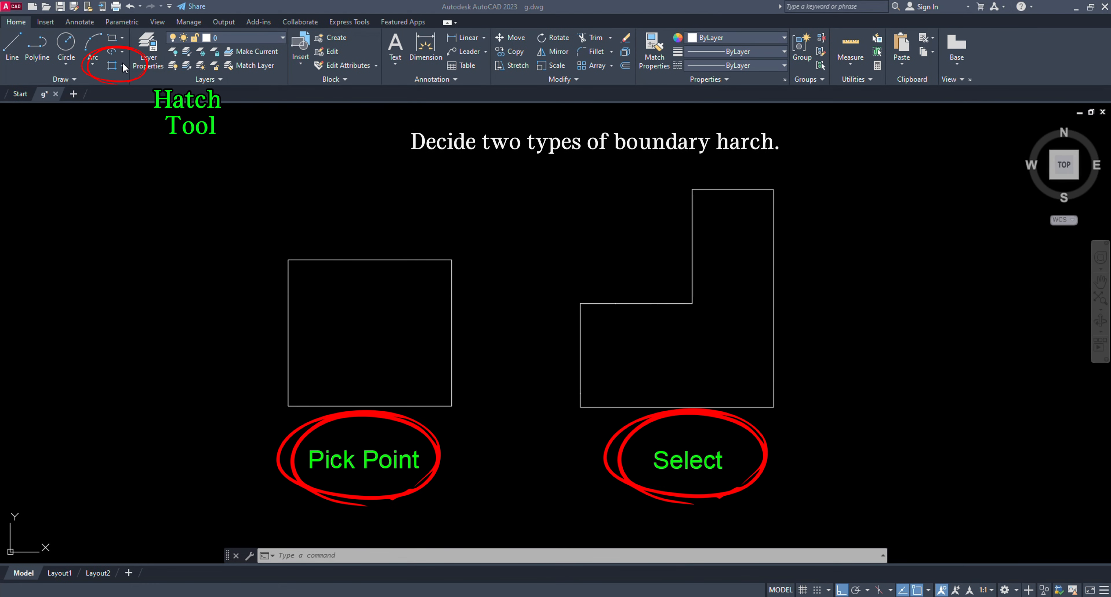
Step: Fill the L-shape by selecting its boundary and the square by picking an internal point, using a solid hatch in color 151
{"action": "left_click", "coordinate": [122, 65]}
{"action": "left_click", "coordinate": [129, 82]}
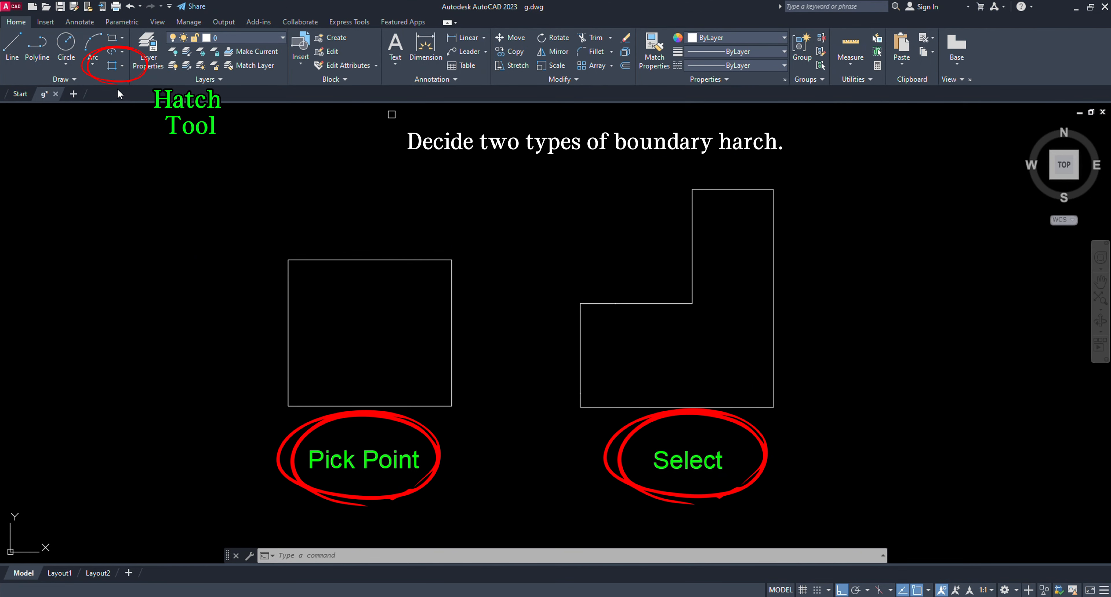
{"action": "left_click", "coordinate": [680, 303]}
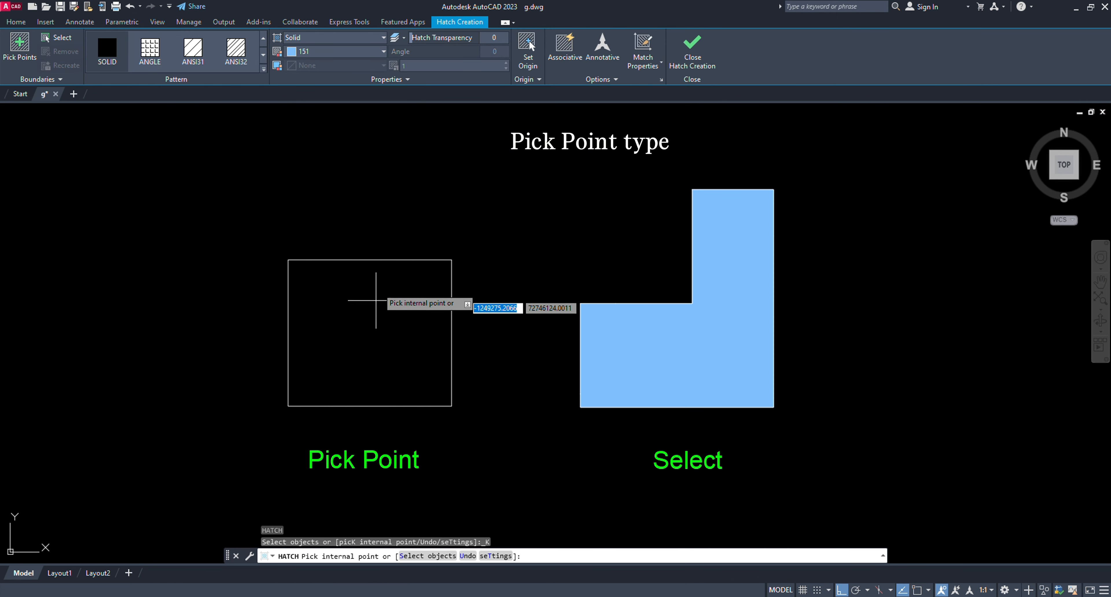
{"action": "left_click", "coordinate": [376, 326]}
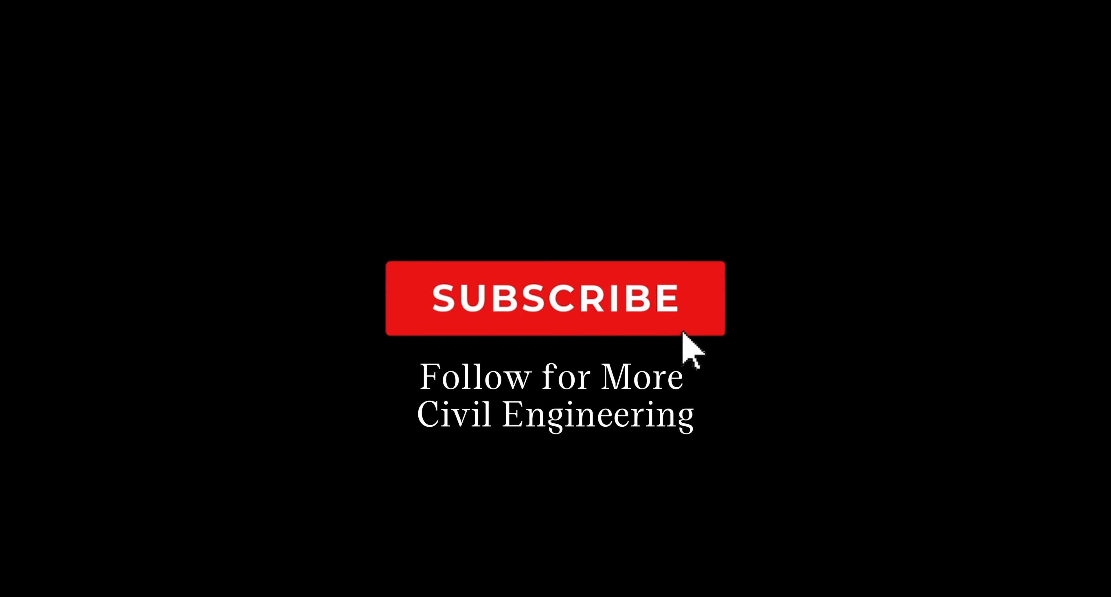